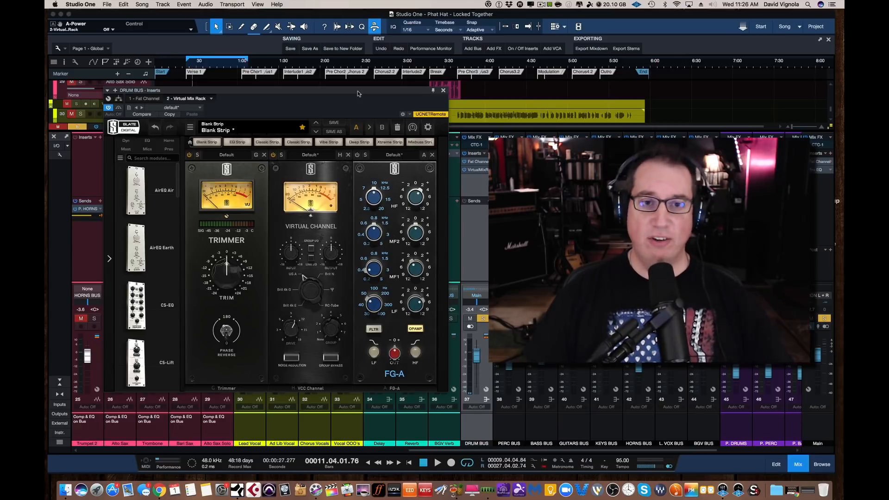
{"action": "left_click_drag", "start_coordinate": [357, 91], "coordinate": [355, 87]}
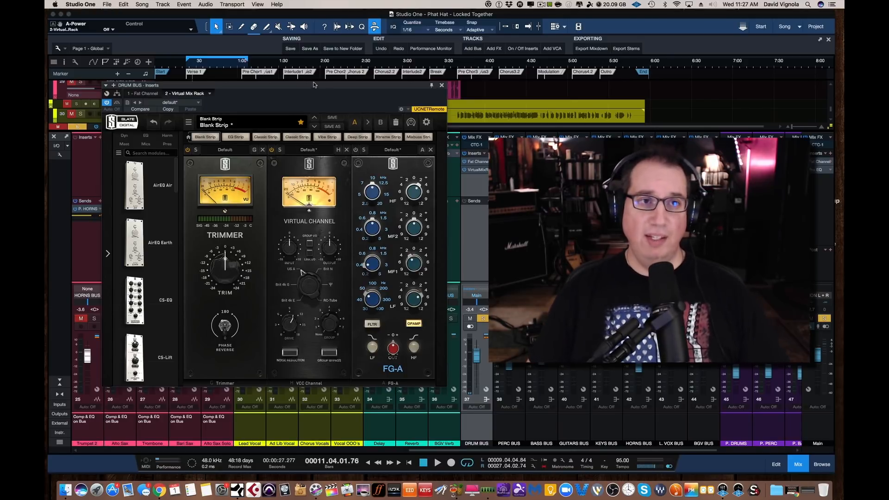
{"action": "left_click_drag", "start_coordinate": [313, 87], "coordinate": [316, 85]}
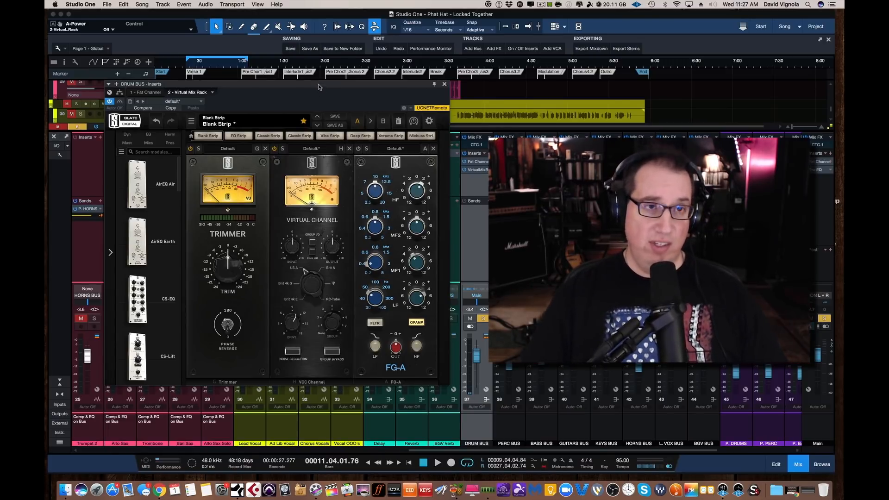
{"action": "left_click_drag", "start_coordinate": [319, 86], "coordinate": [318, 85]}
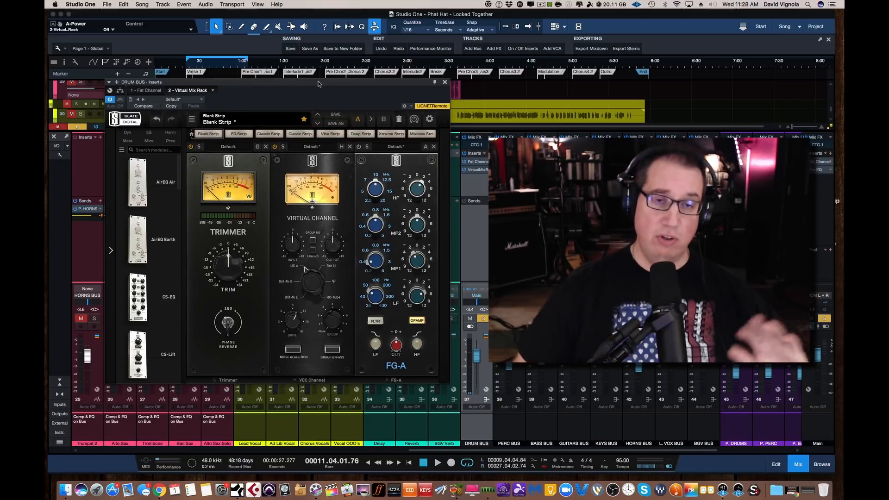
{"action": "left_click_drag", "start_coordinate": [318, 82], "coordinate": [317, 80]}
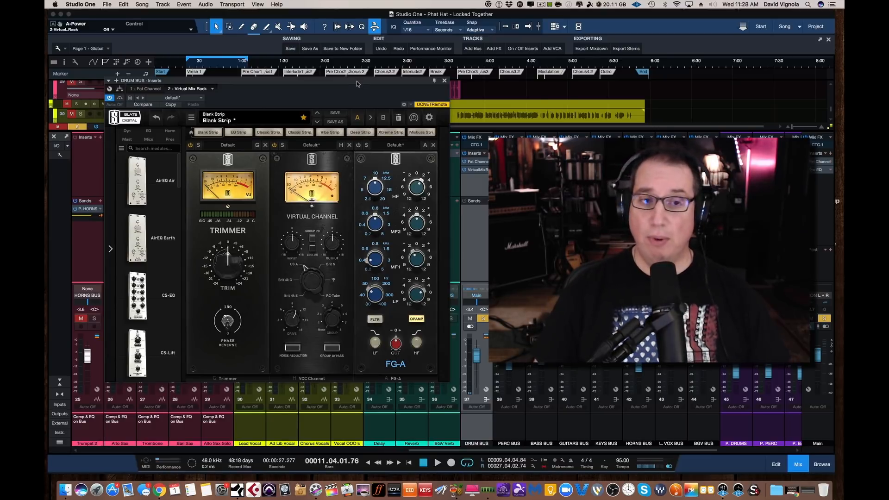
{"action": "left_click_drag", "start_coordinate": [357, 82], "coordinate": [354, 83]}
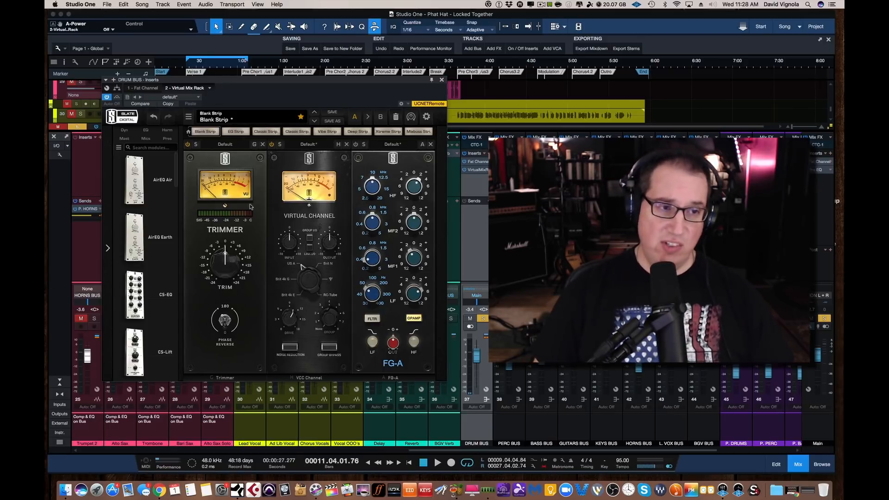
Step: Browse the Virtual Mix Rack's module list and view the description of the FG-N equalizer
{"action": "left_click_drag", "start_coordinate": [177, 173], "coordinate": [184, 299]}
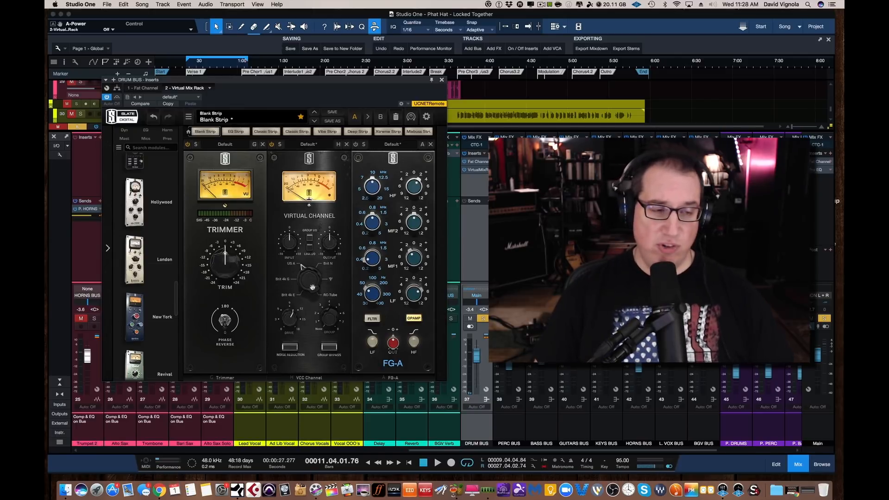
{"action": "left_click_drag", "start_coordinate": [176, 298], "coordinate": [176, 267]}
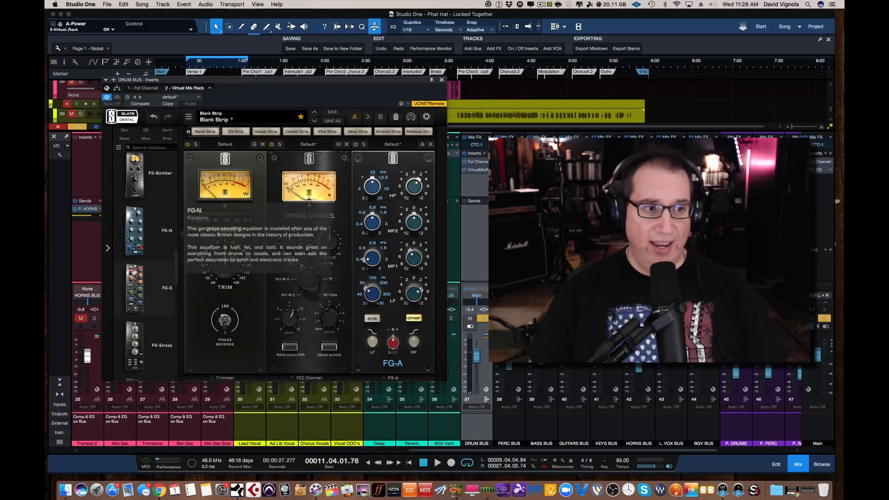
{"action": "mouse_move", "coordinate": [135, 278]}
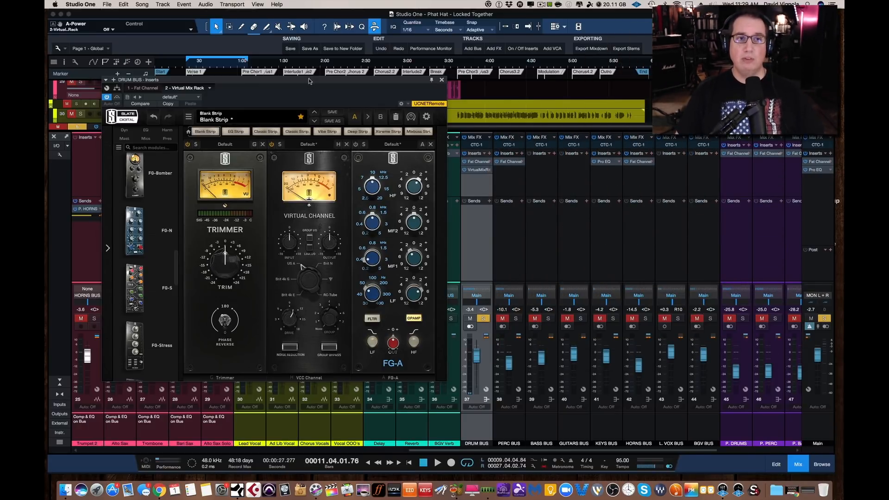
{"action": "left_click_drag", "start_coordinate": [309, 81], "coordinate": [305, 85]}
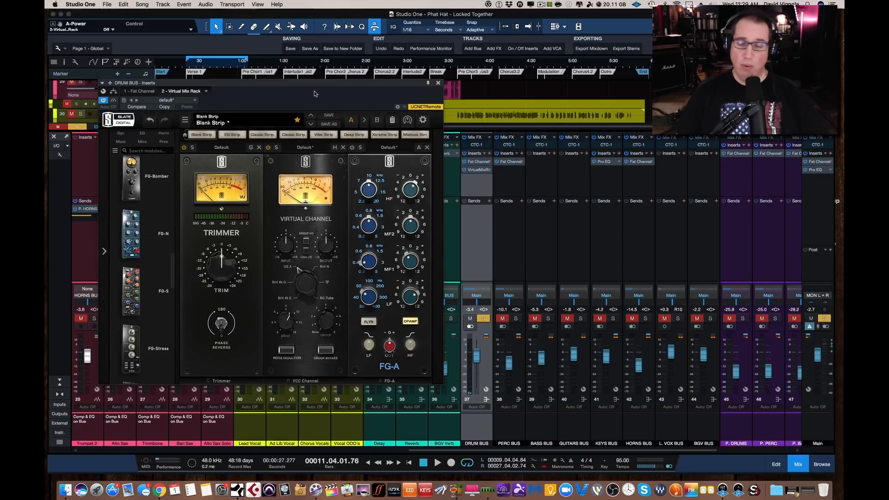
{"action": "left_click_drag", "start_coordinate": [318, 83], "coordinate": [316, 84]}
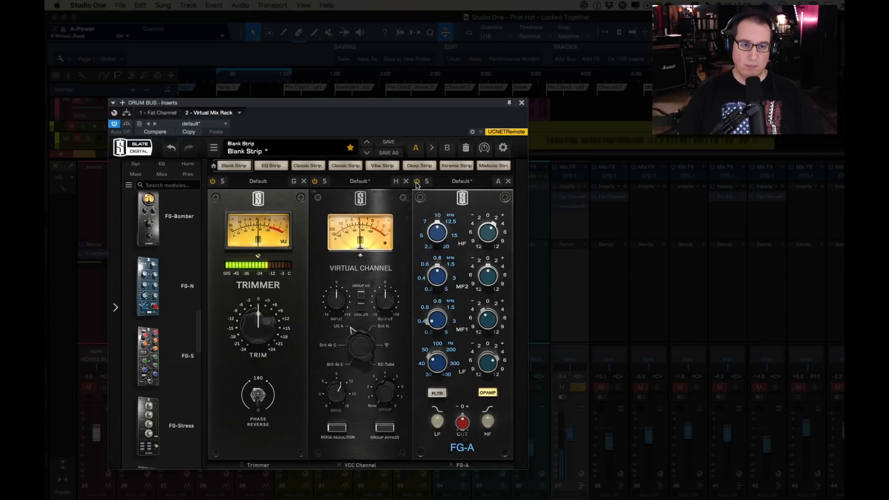
Step: Set the FG-A equalizer's HF gain to +4 dB and toggle the module's power to compare the sound
{"action": "left_click_drag", "start_coordinate": [486, 233], "coordinate": [486, 223]}
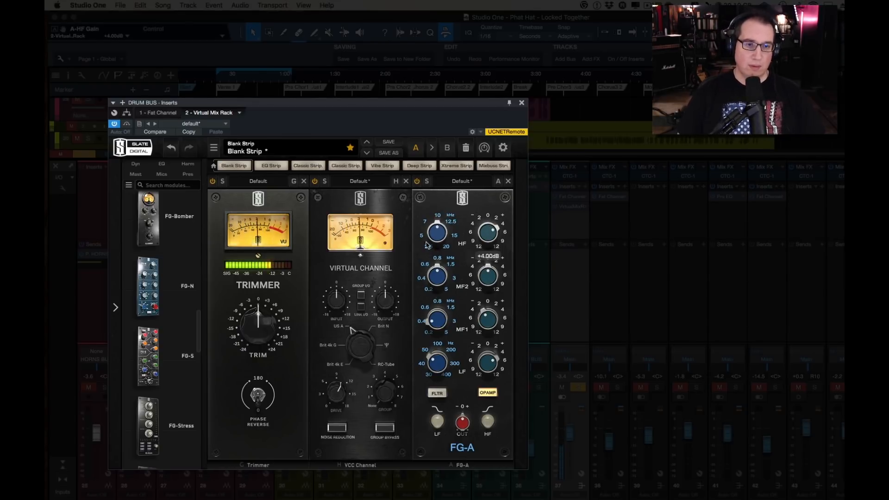
{"action": "left_click", "coordinate": [417, 182]}
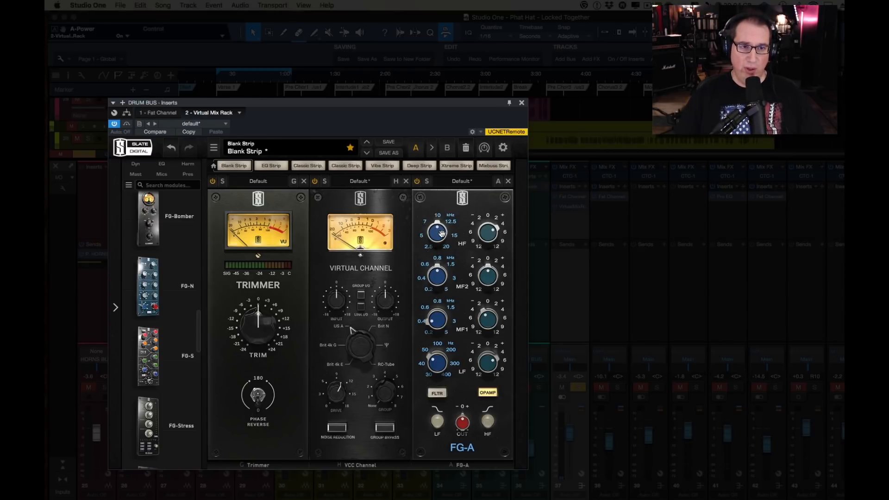
Step: Sweep the FG-A's HF frequency down to 2.5 kHz and back up through its selectable frequencies
{"action": "left_click_drag", "start_coordinate": [438, 235], "coordinate": [403, 334]}
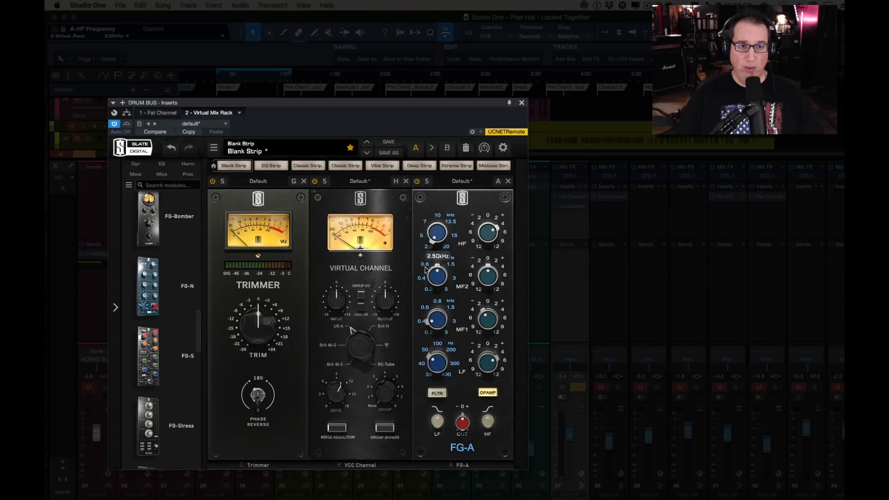
{"action": "left_click_drag", "start_coordinate": [428, 258], "coordinate": [431, 237]}
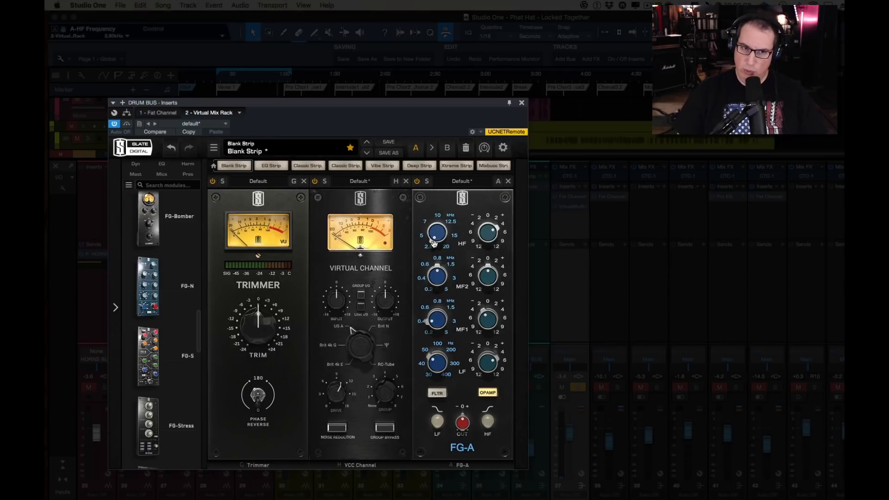
{"action": "left_click_drag", "start_coordinate": [437, 237], "coordinate": [420, 68]}
{"action": "left_click_drag", "start_coordinate": [425, 228], "coordinate": [430, 293]}
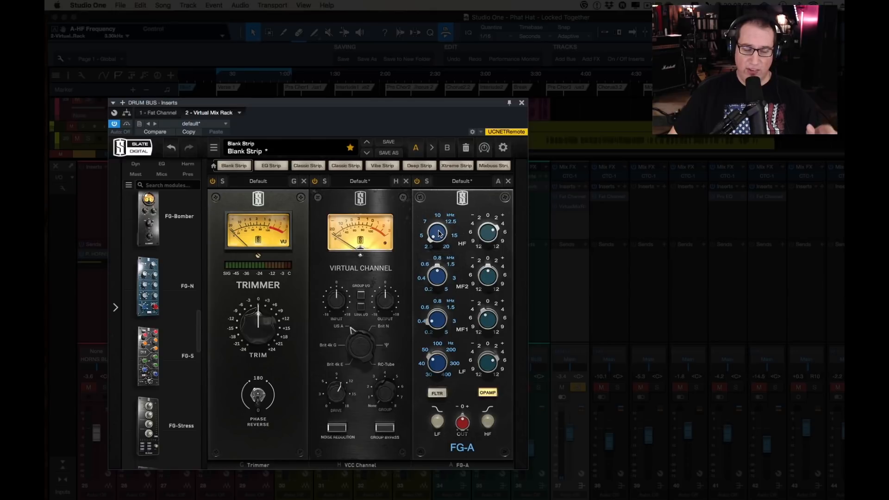
{"action": "left_click_drag", "start_coordinate": [440, 234], "coordinate": [434, 241]}
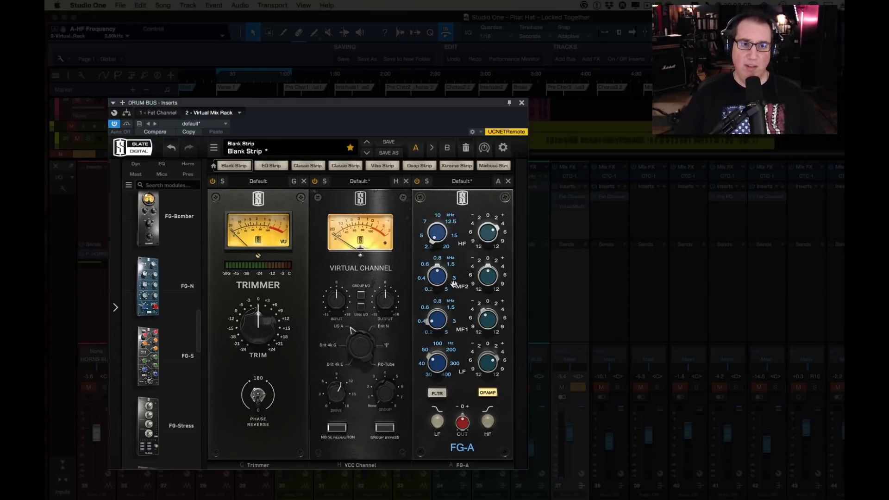
Step: Try higher and lower settings for the FG-A's MF2 frequency
{"action": "mouse_move", "coordinate": [436, 272]}
{"action": "mouse_move", "coordinate": [435, 272]}
{"action": "left_mouse_down"}
{"action": "mouse_move", "coordinate": [413, 446]}
{"action": "mouse_move", "coordinate": [410, 151]}
{"action": "mouse_move", "coordinate": [421, 322]}
{"action": "mouse_move", "coordinate": [432, 312]}
{"action": "mouse_move", "coordinate": [438, 262]}
{"action": "left_mouse_up"}
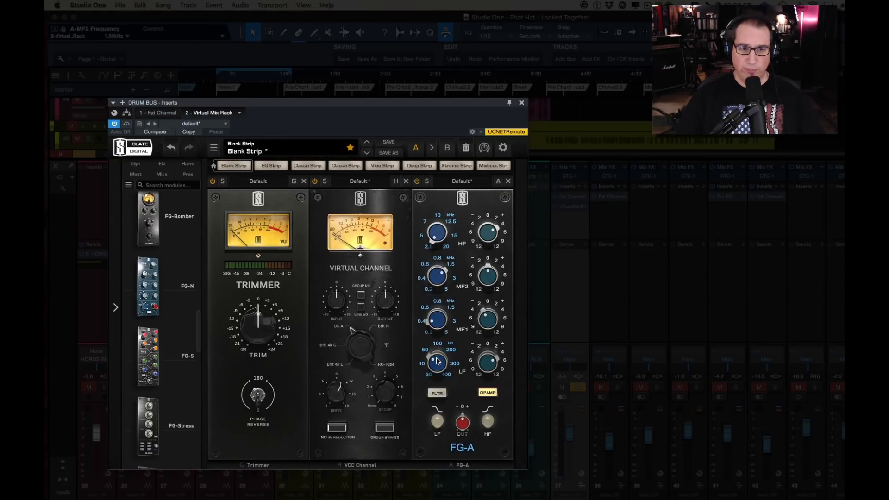
{"action": "left_click_drag", "start_coordinate": [436, 273], "coordinate": [429, 301]}
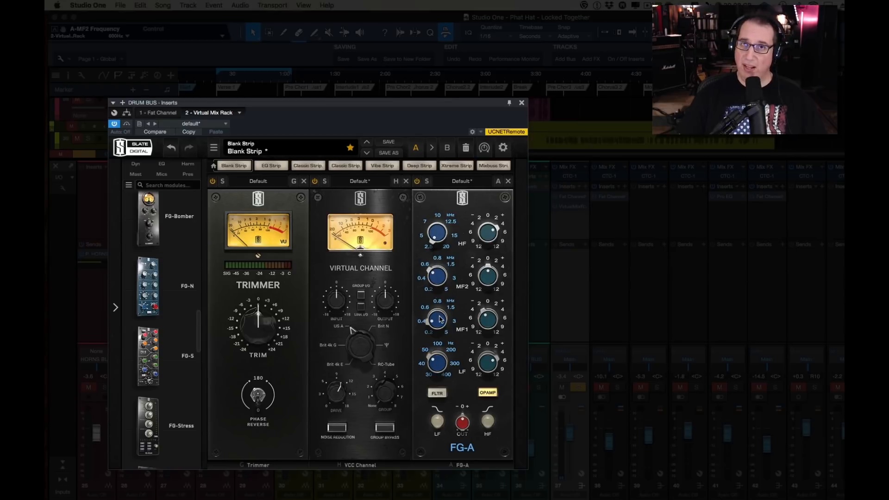
{"action": "mouse_move", "coordinate": [435, 318]}
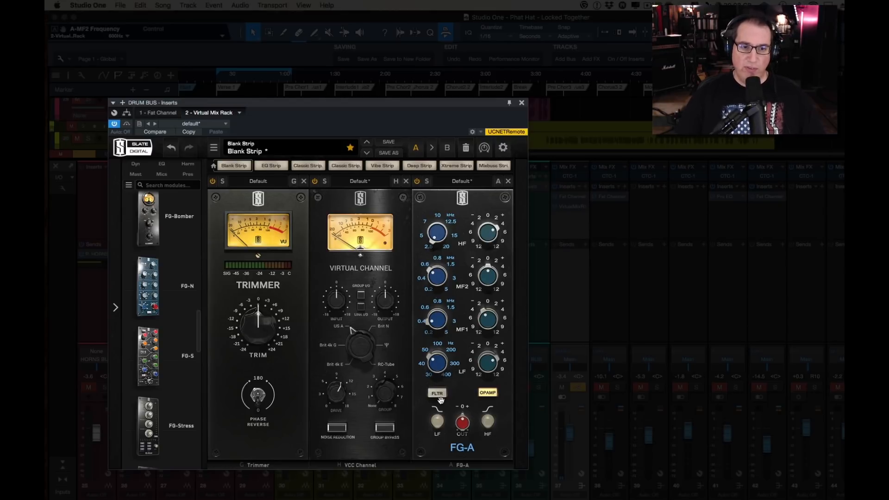
Step: Switch the FG-A's LF and HF bands between bell and shelf shapes and return both to bell
{"action": "left_click", "coordinate": [436, 426]}
{"action": "left_click", "coordinate": [437, 426]}
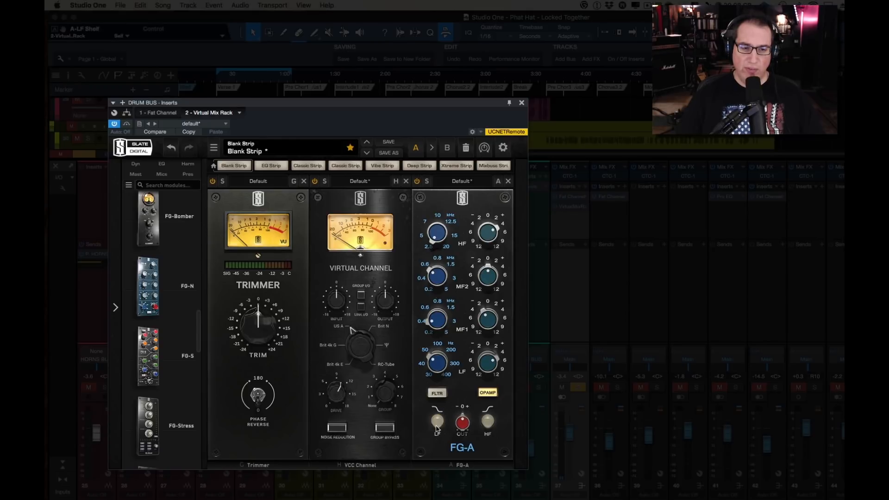
{"action": "left_click", "coordinate": [488, 423]}
{"action": "left_click", "coordinate": [488, 422]}
Step: Toggle the FG-A's OPAMP option off and on several times, leaving it on
{"action": "left_click", "coordinate": [488, 393]}
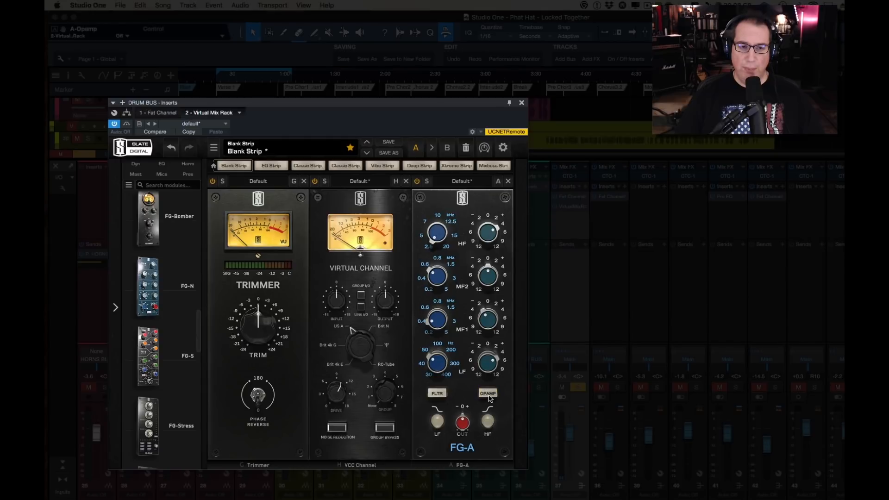
{"action": "left_click", "coordinate": [488, 393]}
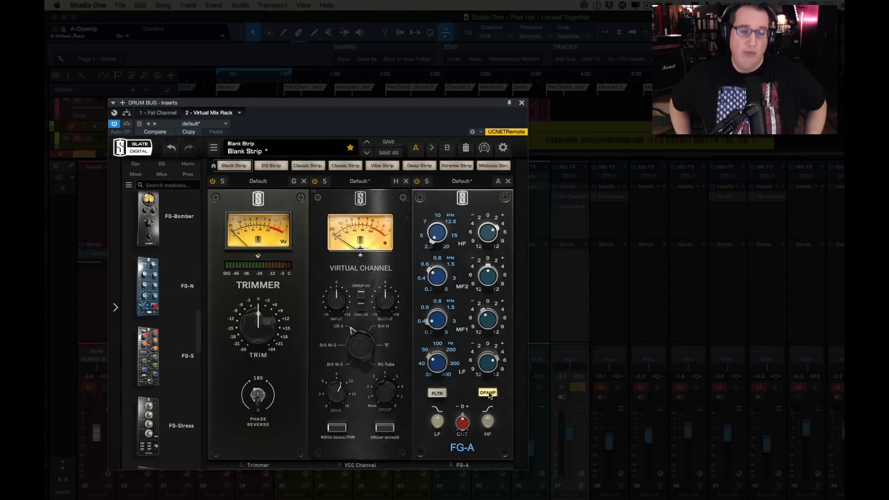
{"action": "left_click", "coordinate": [490, 395]}
{"action": "left_click", "coordinate": [489, 395]}
{"action": "left_click", "coordinate": [490, 396]}
{"action": "left_click", "coordinate": [490, 395]}
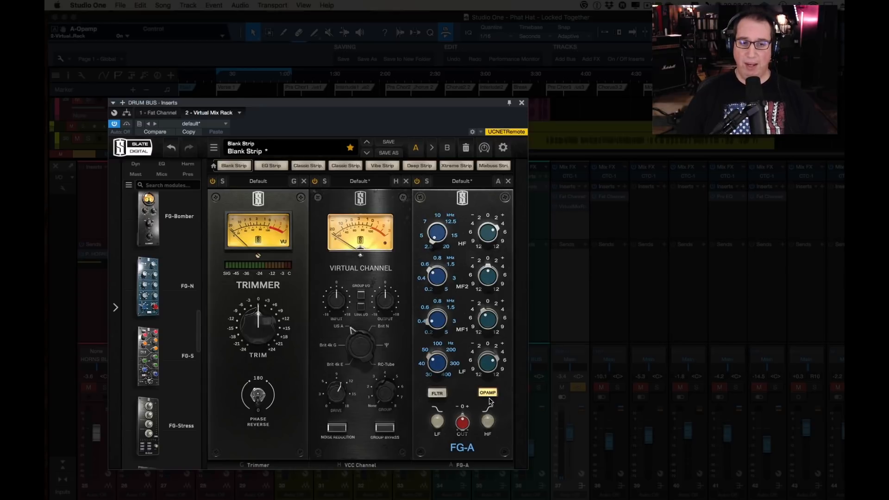
Step: View the FG-A module's factory presets and close the list without choosing one
{"action": "left_click", "coordinate": [462, 183]}
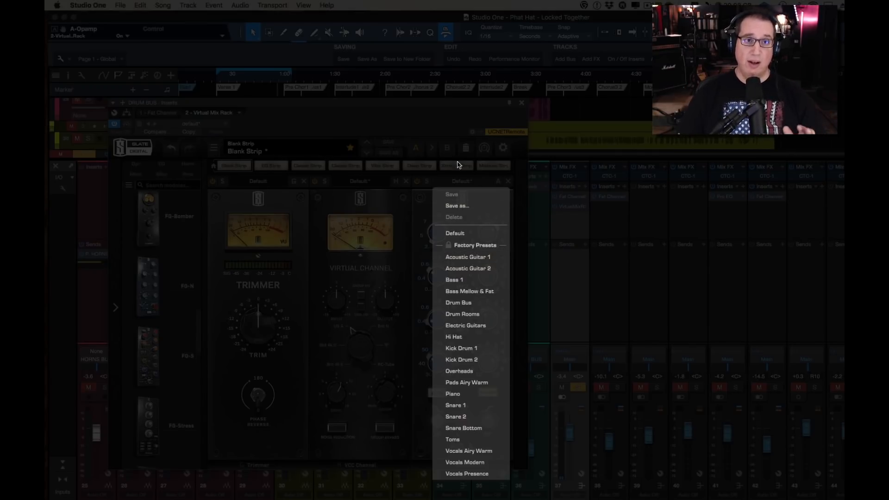
{"action": "left_click", "coordinate": [444, 115]}
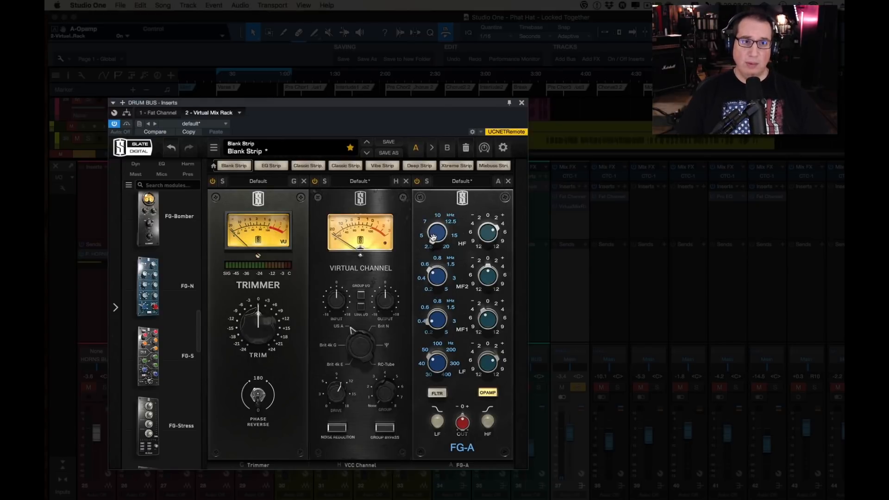
Step: Set the FG-A's HF frequency to 10 kHz, MF2 frequency to about 0.4 kHz with reduced gain, and MF1 gain to about 0 dB
{"action": "left_click_drag", "start_coordinate": [434, 236], "coordinate": [422, 158]}
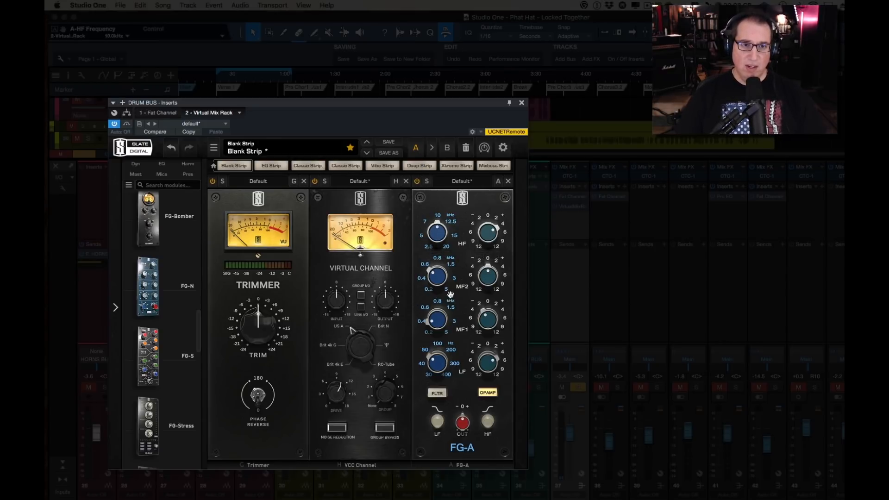
{"action": "left_click_drag", "start_coordinate": [433, 275], "coordinate": [481, 278]}
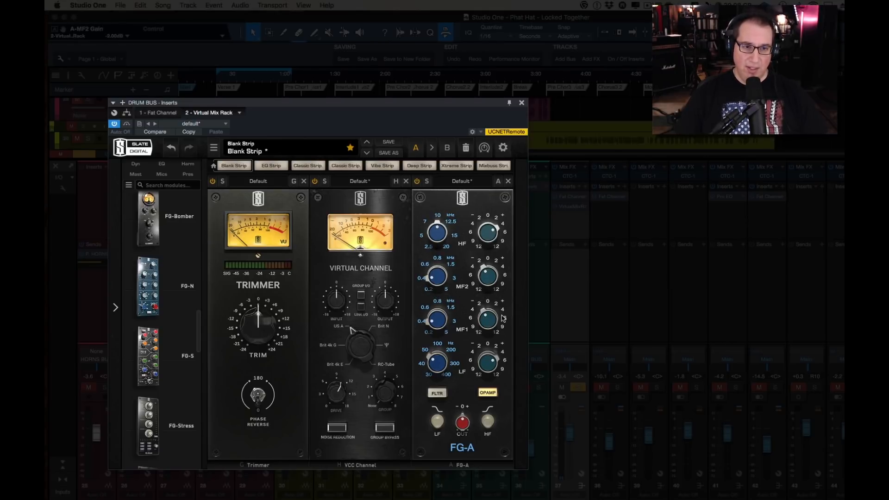
{"action": "mouse_move", "coordinate": [481, 319]}
{"action": "left_mouse_down"}
{"action": "mouse_move", "coordinate": [485, 297]}
{"action": "mouse_move", "coordinate": [485, 306]}
{"action": "left_mouse_up"}
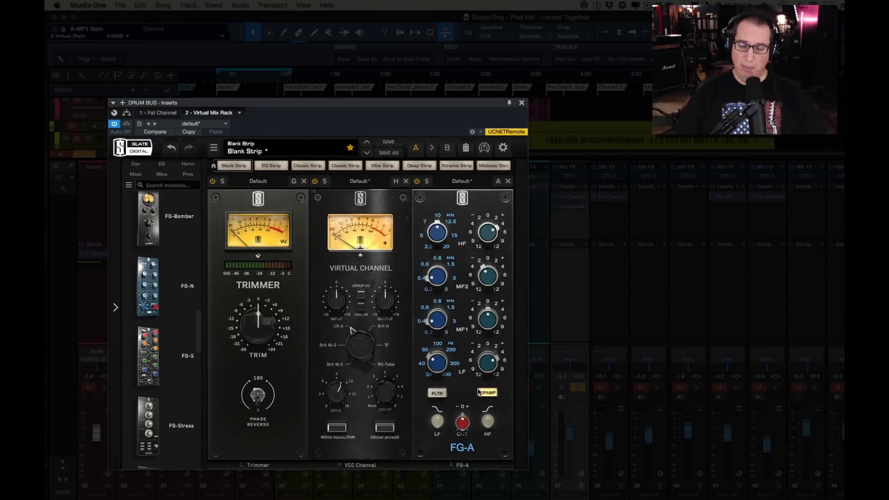
Step: Compare the drum bus with the FG-A switched off and on, and adjust its HF gain to +4 dB
{"action": "left_click", "coordinate": [417, 182]}
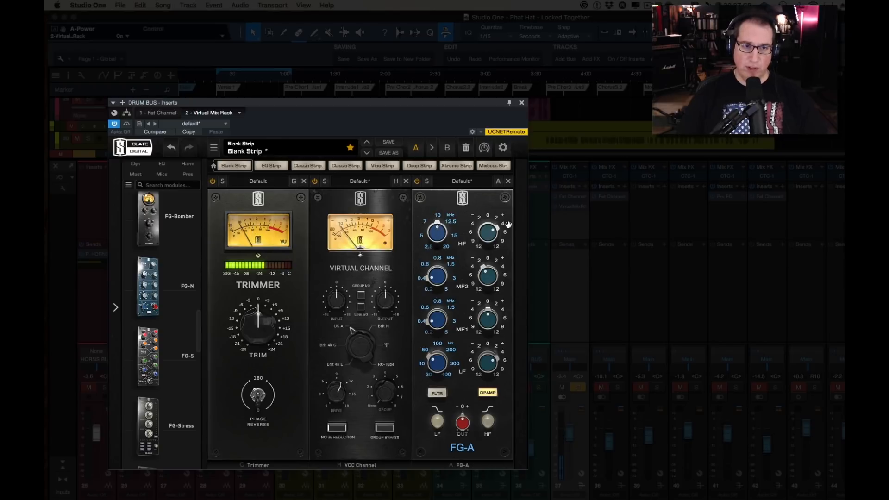
{"action": "mouse_move", "coordinate": [489, 231]}
{"action": "left_click_drag", "start_coordinate": [489, 230], "coordinate": [471, 214]}
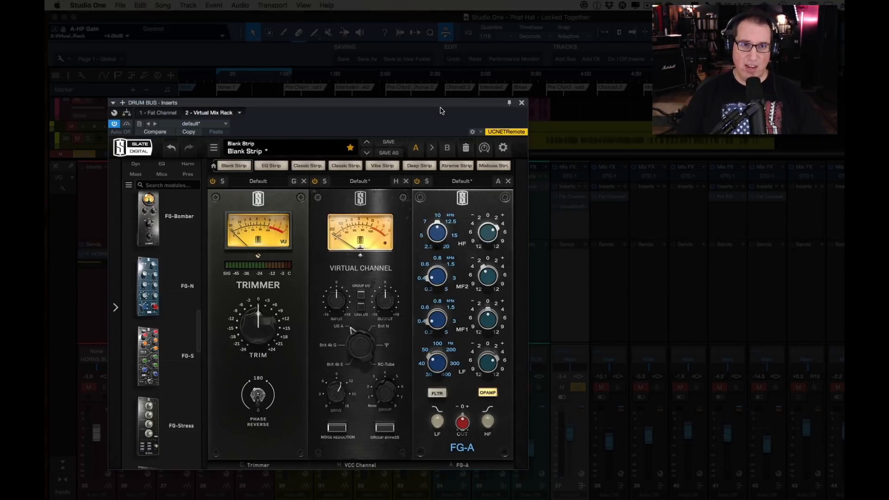
Step: Close the DRUM BUS inserts window
{"action": "left_click_drag", "start_coordinate": [440, 107], "coordinate": [425, 109]}
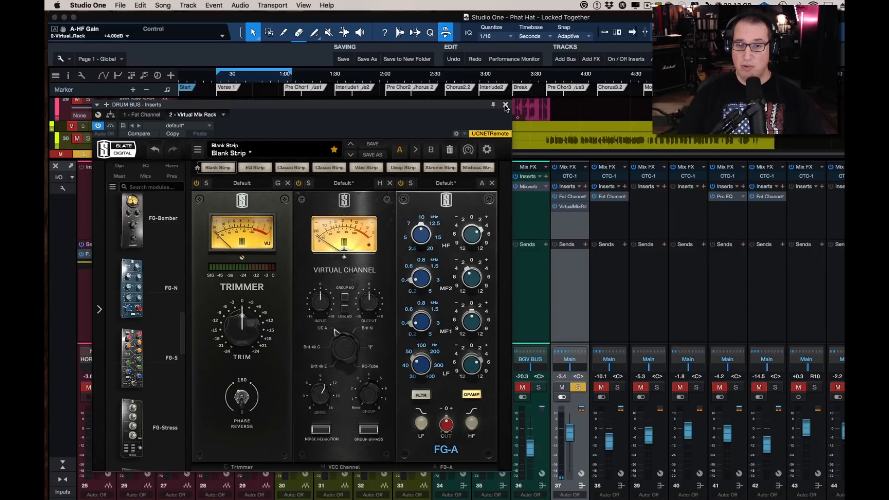
{"action": "left_click", "coordinate": [506, 105]}
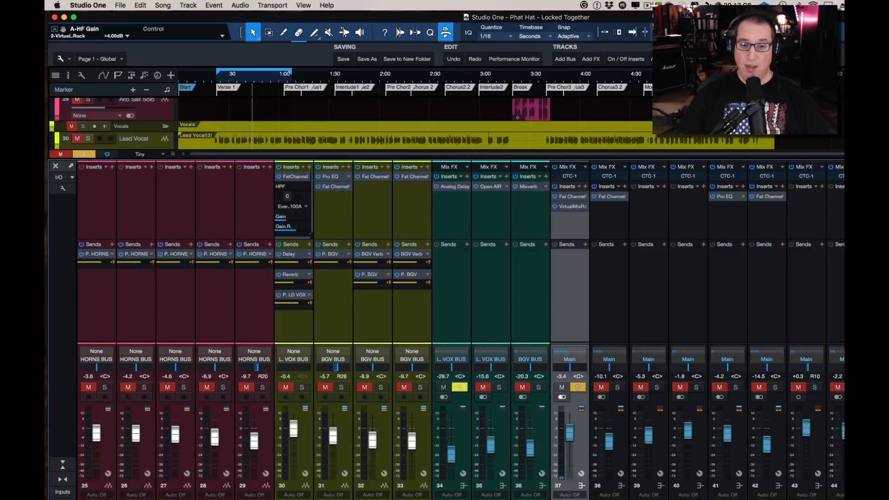
Step: Solo the Lead Vocal channel and mute the DRUM BUS
{"action": "scroll", "coordinate": [460, 330], "scroll_direction": "left", "scroll_amount": 5}
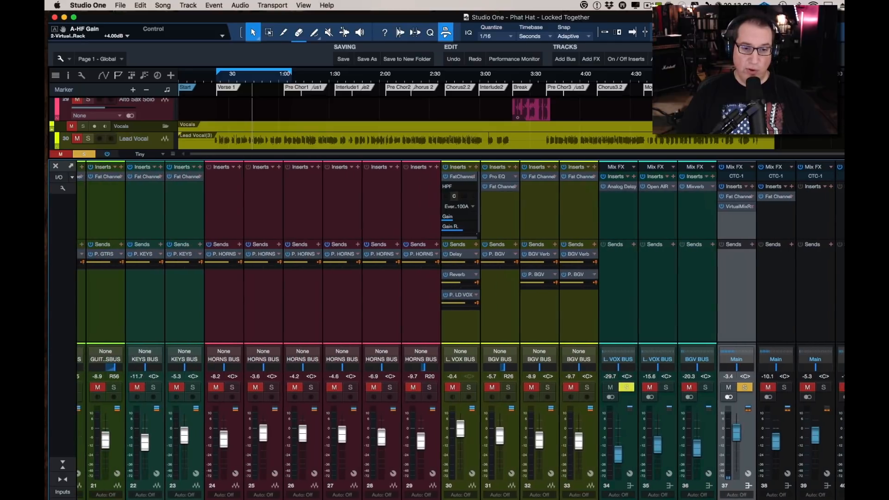
{"action": "left_click", "coordinate": [460, 328]}
{"action": "left_click", "coordinate": [469, 387]}
{"action": "left_click", "coordinate": [729, 387]}
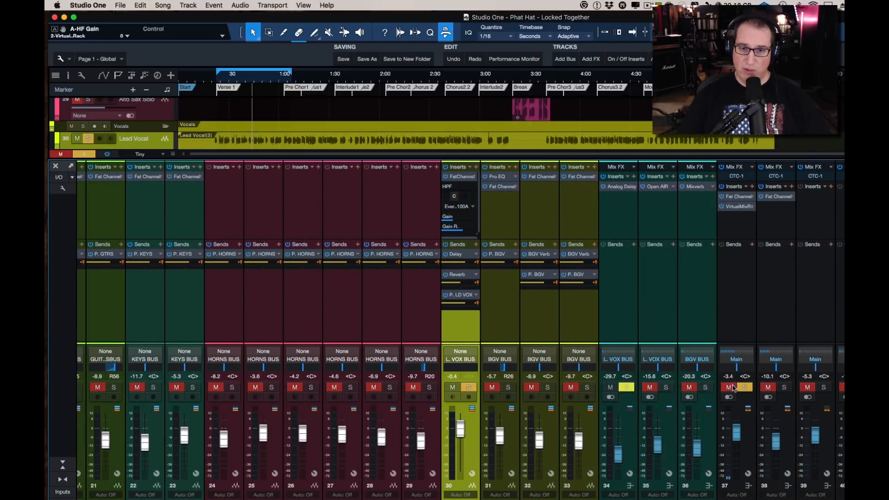
Step: Collapse the expanded Fat Channel view on the Lead Vocal channel and open its Virtual Mix Rack insert
{"action": "right_click", "coordinate": [473, 177]}
{"action": "left_click", "coordinate": [464, 179]}
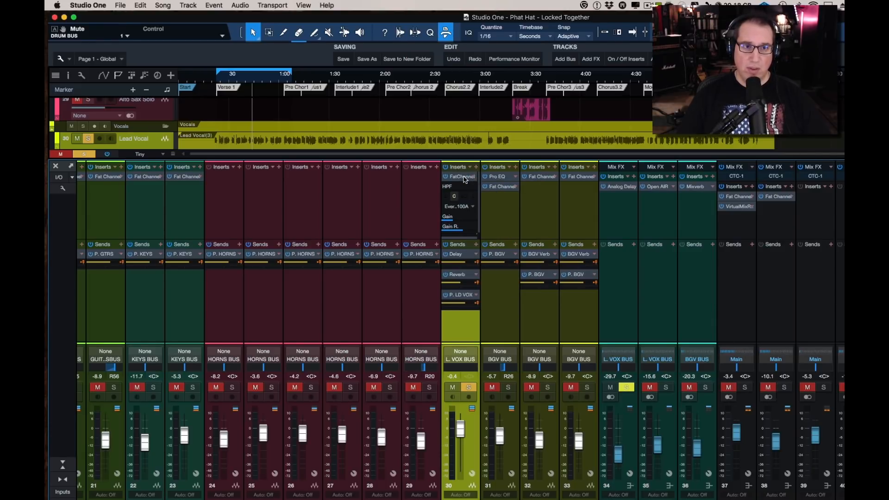
{"action": "left_click", "coordinate": [466, 179]}
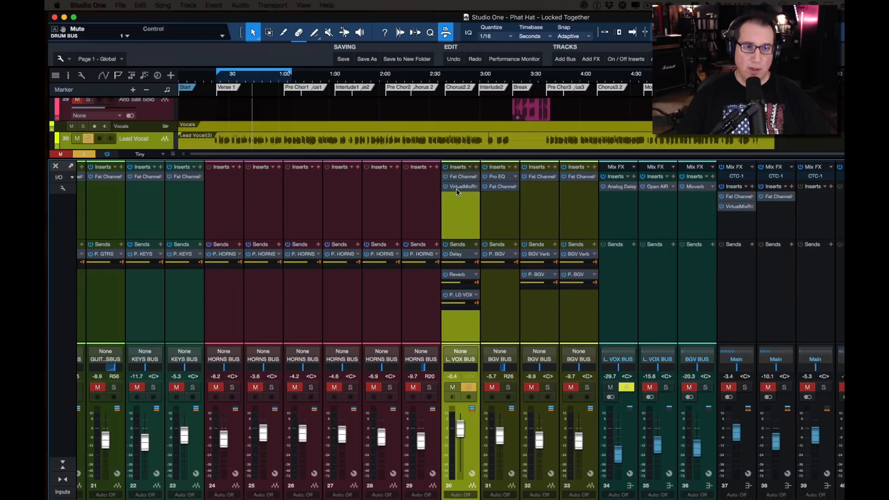
{"action": "left_click", "coordinate": [456, 186]}
{"action": "left_click_drag", "start_coordinate": [418, 139], "coordinate": [408, 123]}
Step: Compare the soloed vocal with the FG-A switched off and on, and set its HF gain to +8 dB
{"action": "left_click", "coordinate": [492, 202]}
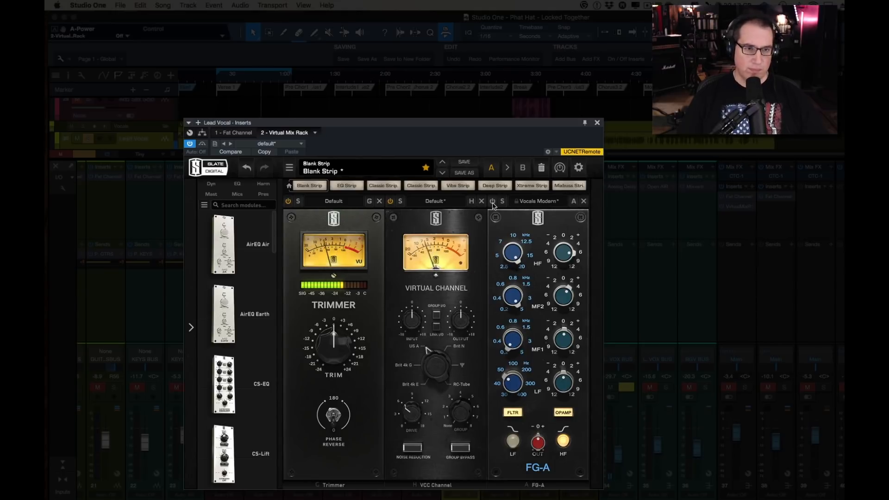
{"action": "left_click", "coordinate": [492, 201]}
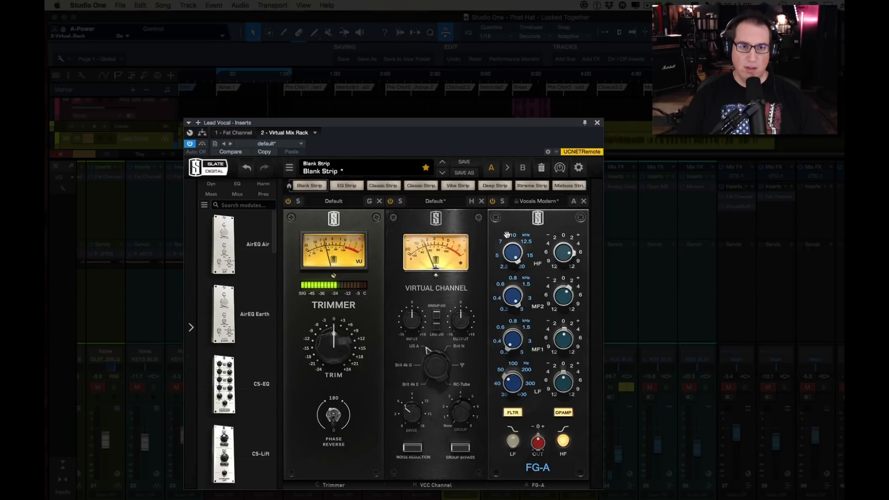
{"action": "left_click_drag", "start_coordinate": [564, 258], "coordinate": [566, 247]}
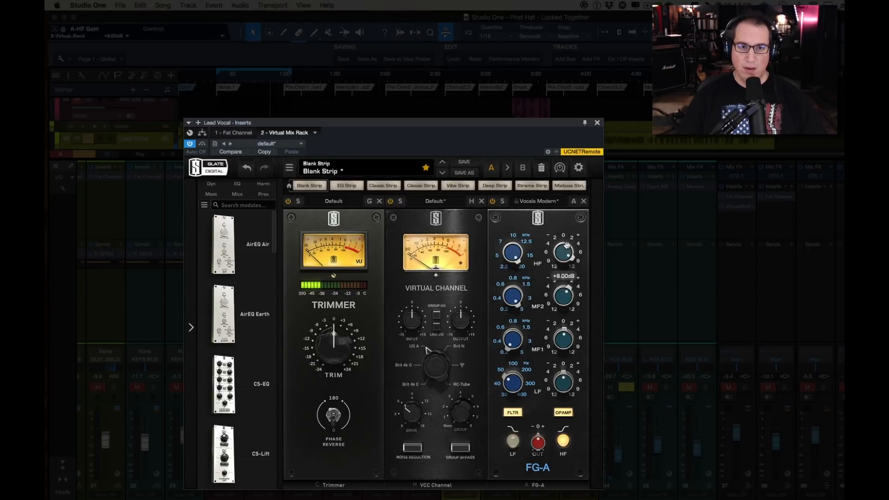
{"action": "left_click", "coordinate": [492, 204]}
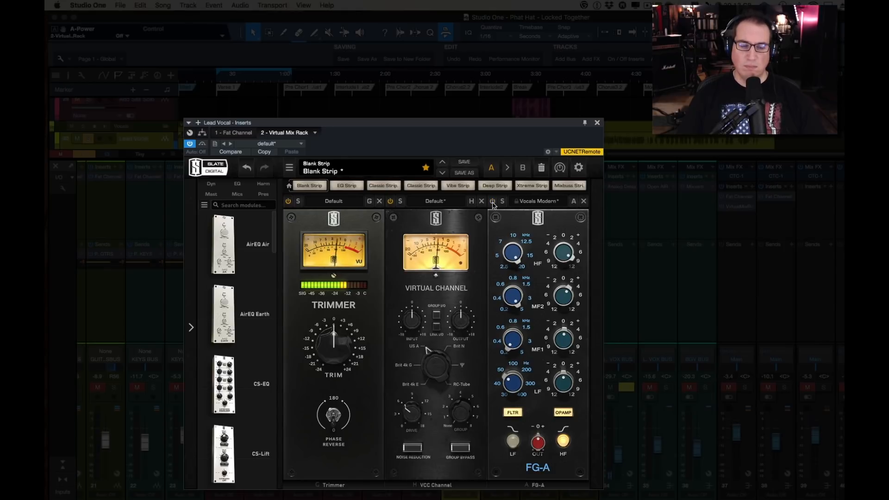
{"action": "left_click", "coordinate": [492, 202]}
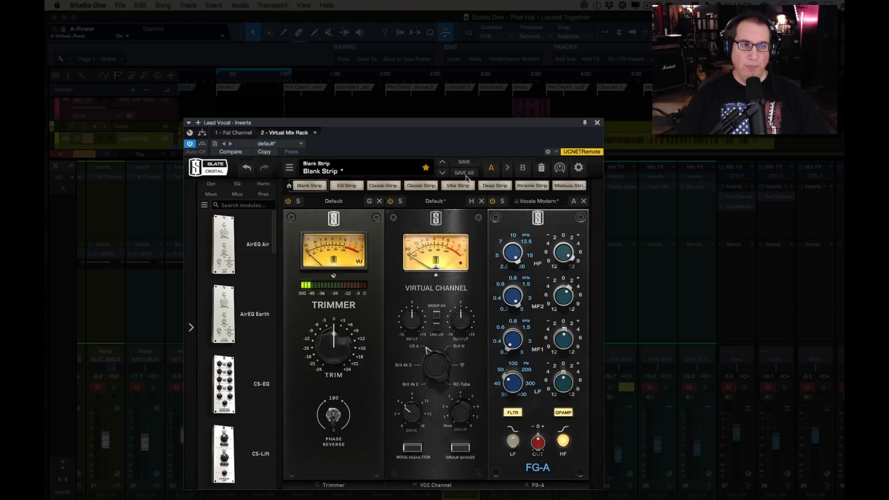
Step: Toggle the FG-A's OPAMP and power to compare the vocal sound, leave both on, and close the Lead Vocal inserts window
{"action": "left_click", "coordinate": [311, 105]}
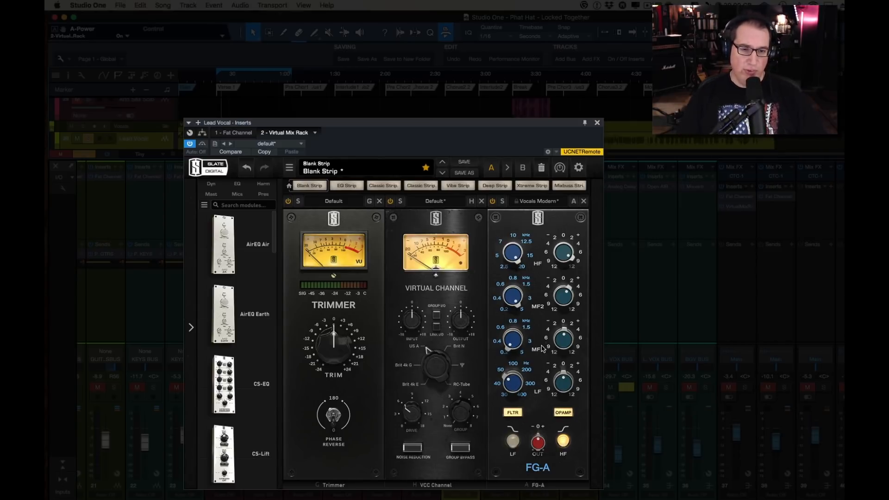
{"action": "left_click", "coordinate": [558, 414]}
{"action": "left_click", "coordinate": [558, 414]}
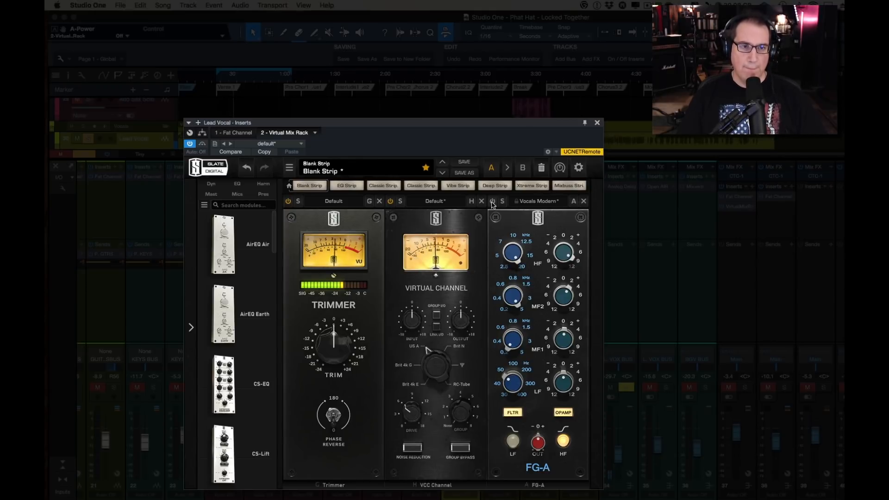
{"action": "left_click", "coordinate": [493, 202]}
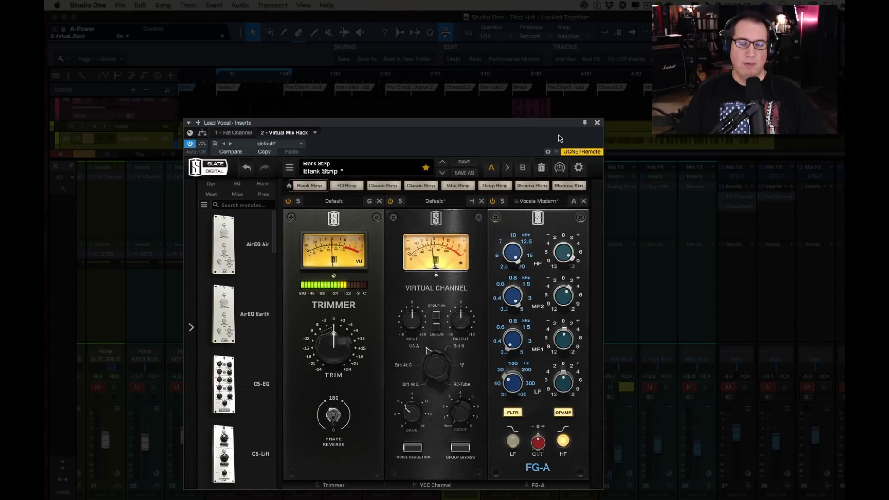
{"action": "left_click", "coordinate": [597, 123]}
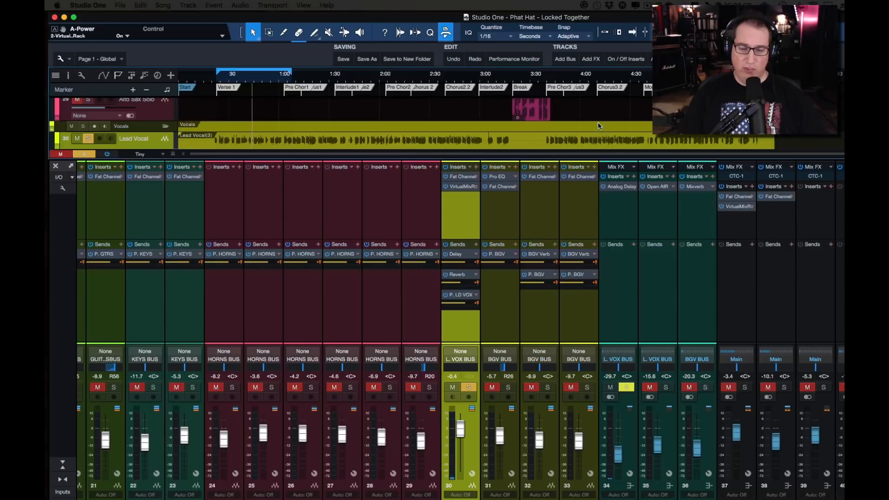
Step: Clear all mutes and solos, and raise the Lead Vocal fader to +0.3 dB
{"action": "left_click", "coordinate": [60, 154]}
{"action": "left_click", "coordinate": [85, 155]}
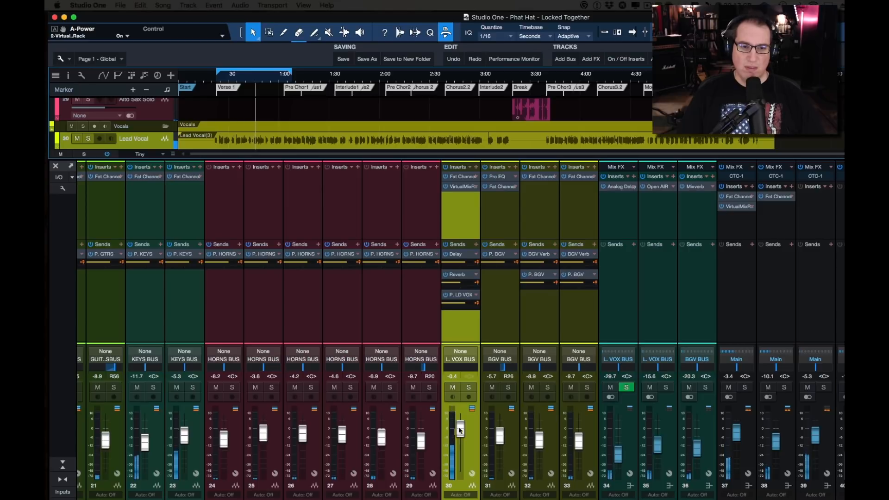
{"action": "left_click_drag", "start_coordinate": [456, 429], "coordinate": [457, 426]}
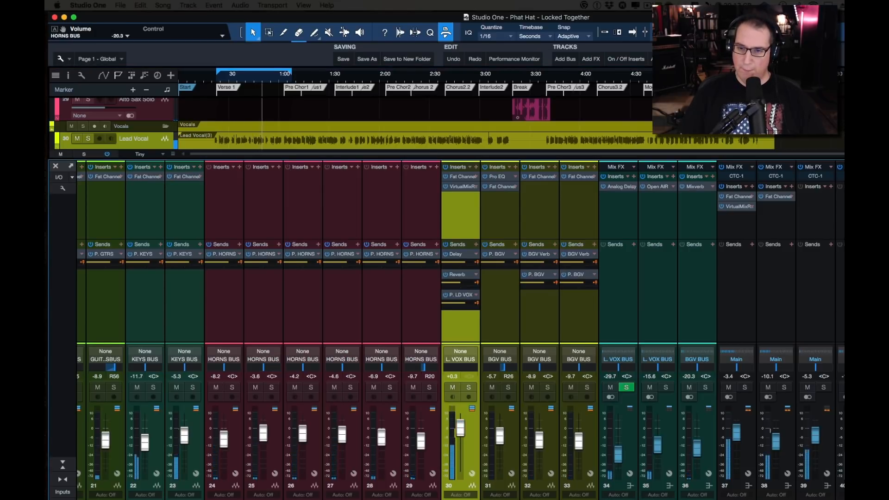
Step: Compare the Lead Vocal's FG-A off and on within the full mix, and set its HF gain to +6 dB
{"action": "left_click", "coordinate": [461, 187]}
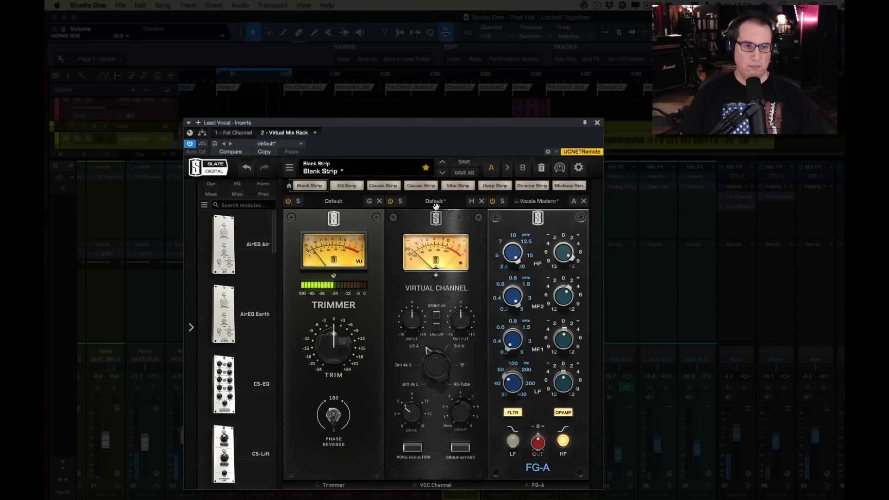
{"action": "left_click", "coordinate": [492, 202]}
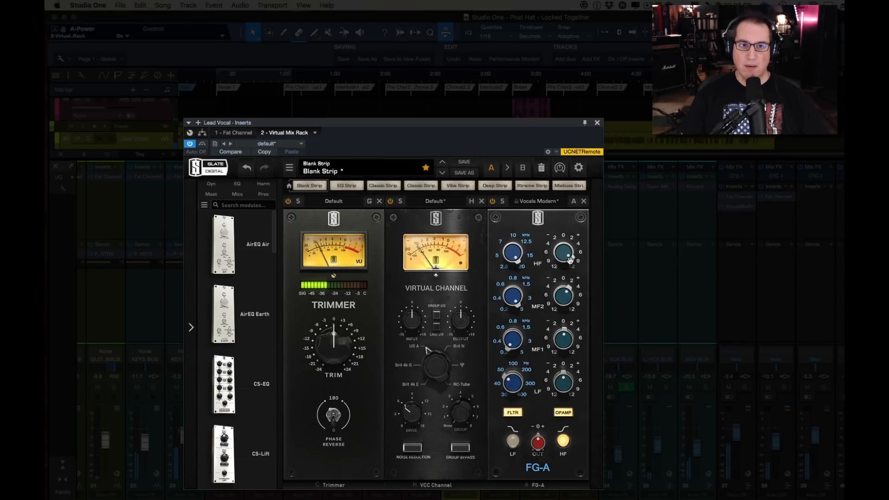
{"action": "left_click_drag", "start_coordinate": [561, 259], "coordinate": [561, 263]}
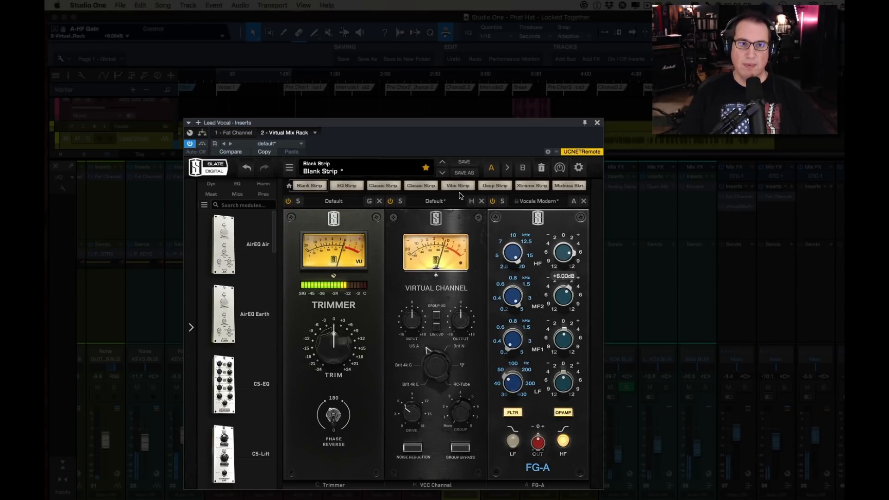
{"action": "left_click", "coordinate": [493, 201]}
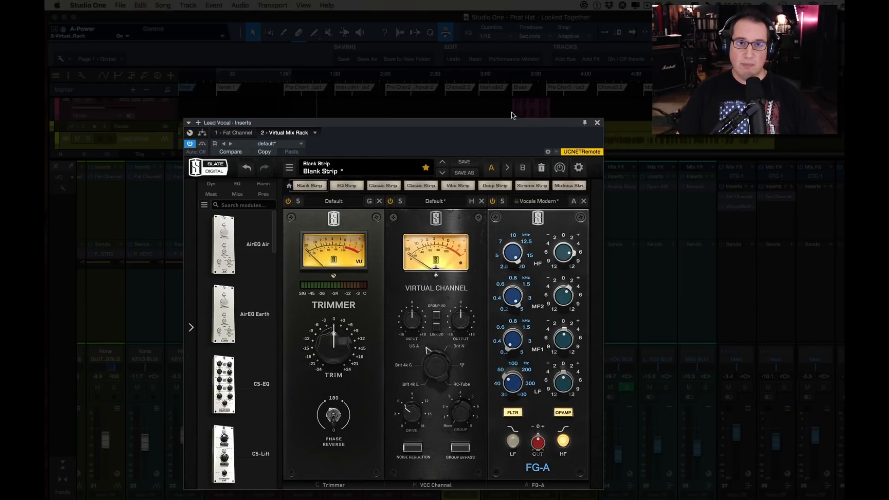
Step: Look over the Virtual Mix Rack's module browser and close the Lead Vocal inserts window
{"action": "left_click_drag", "start_coordinate": [503, 125], "coordinate": [487, 122]}
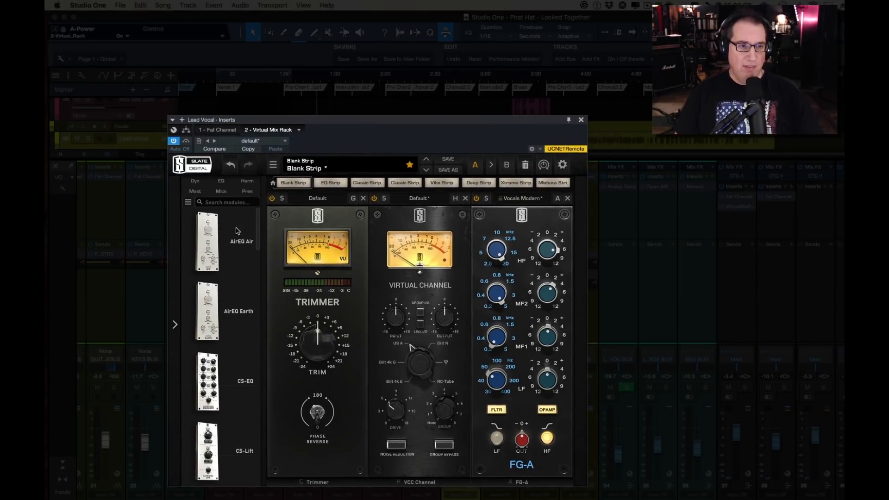
{"action": "mouse_move", "coordinate": [256, 233]}
{"action": "left_mouse_down"}
{"action": "mouse_move", "coordinate": [256, 259]}
{"action": "mouse_move", "coordinate": [258, 218]}
{"action": "left_mouse_up"}
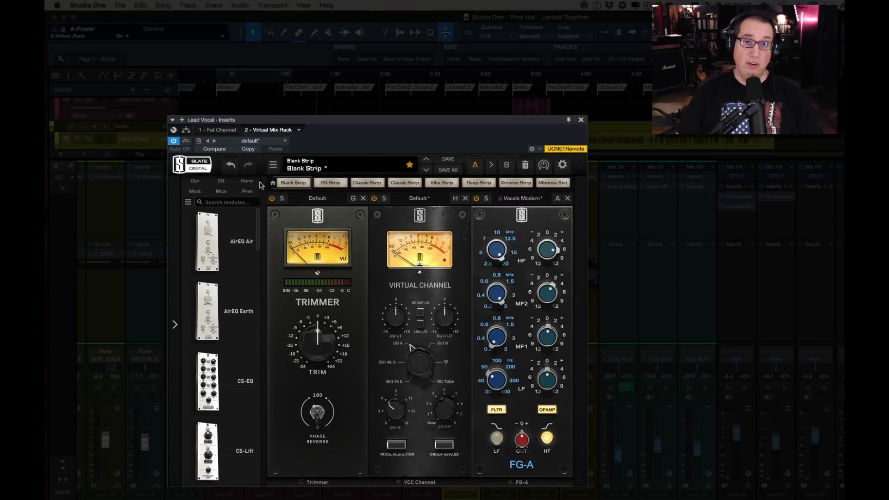
{"action": "left_click_drag", "start_coordinate": [301, 123], "coordinate": [298, 121]}
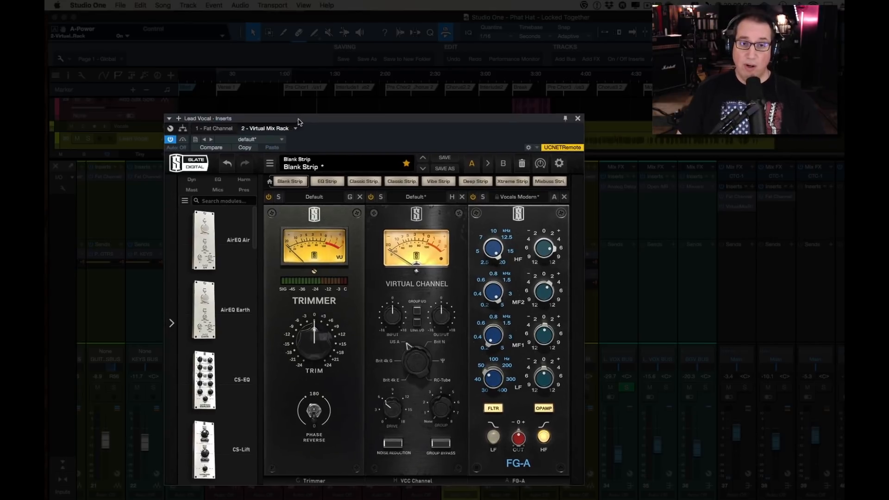
{"action": "left_click", "coordinate": [578, 119]}
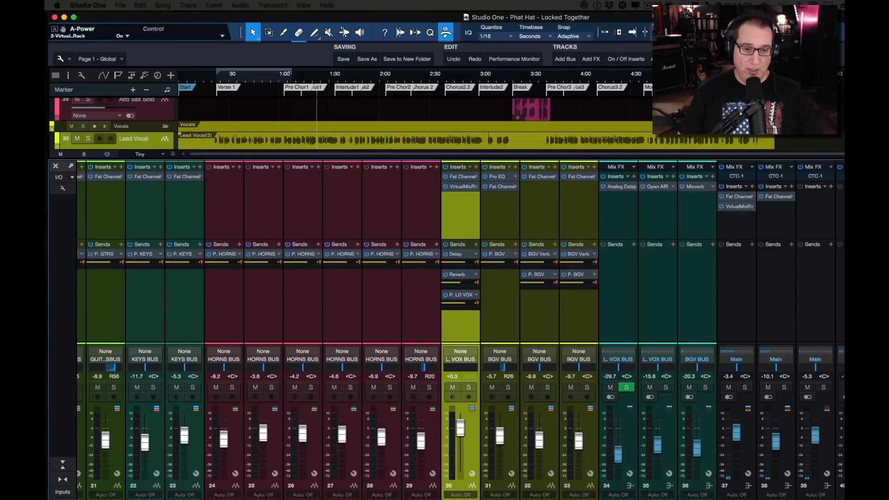
Step: Solo the Guitar channel (channel 19) and play it from Verse 1 with looping enabled
{"action": "scroll", "coordinate": [460, 330], "scroll_direction": "left", "scroll_amount": 7}
{"action": "left_click", "coordinate": [345, 431]}
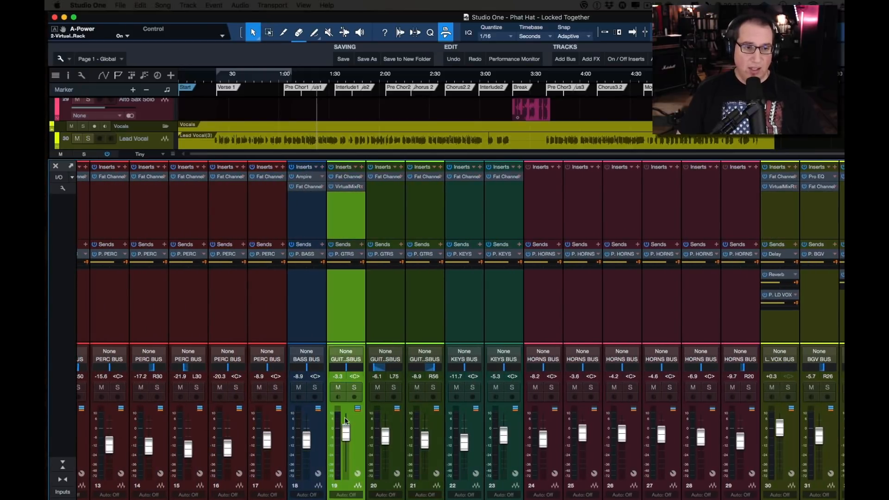
{"action": "left_click", "coordinate": [356, 388]}
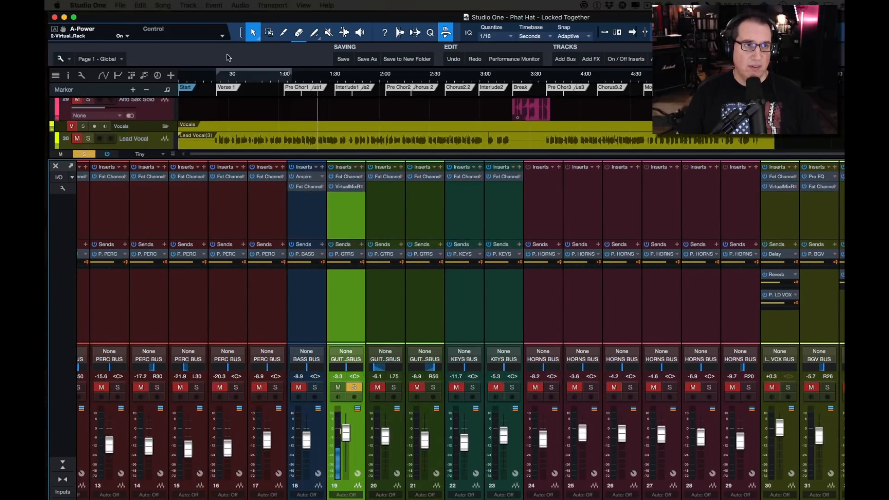
{"action": "left_click", "coordinate": [230, 74]}
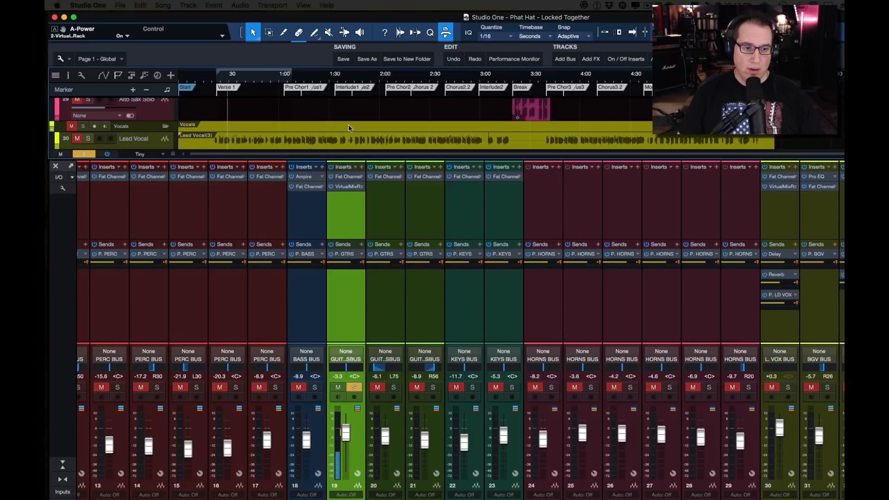
{"action": "key", "text": "KP_Divide"}
Step: Open the Guitar channel's Virtual Mix Rack and compare the sound with the FG-A off and on
{"action": "double_click", "coordinate": [348, 187]}
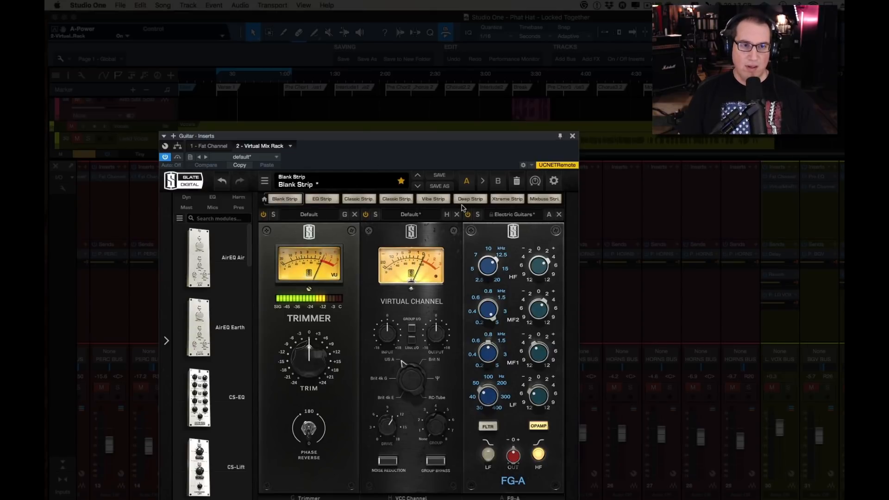
{"action": "left_click_drag", "start_coordinate": [421, 135], "coordinate": [412, 131]}
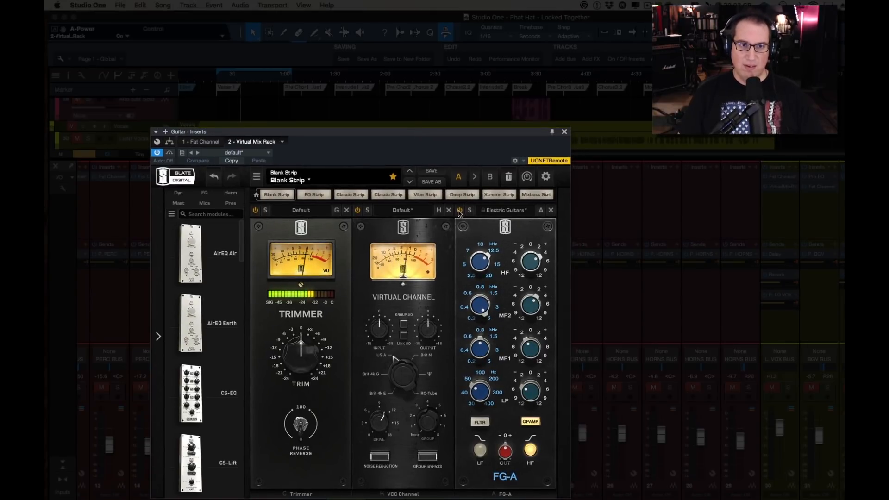
{"action": "left_click", "coordinate": [460, 212]}
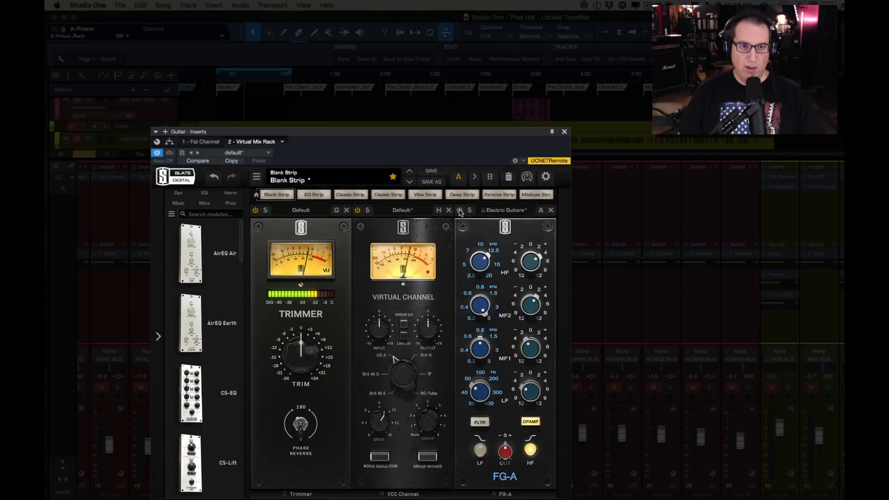
{"action": "left_click", "coordinate": [460, 211]}
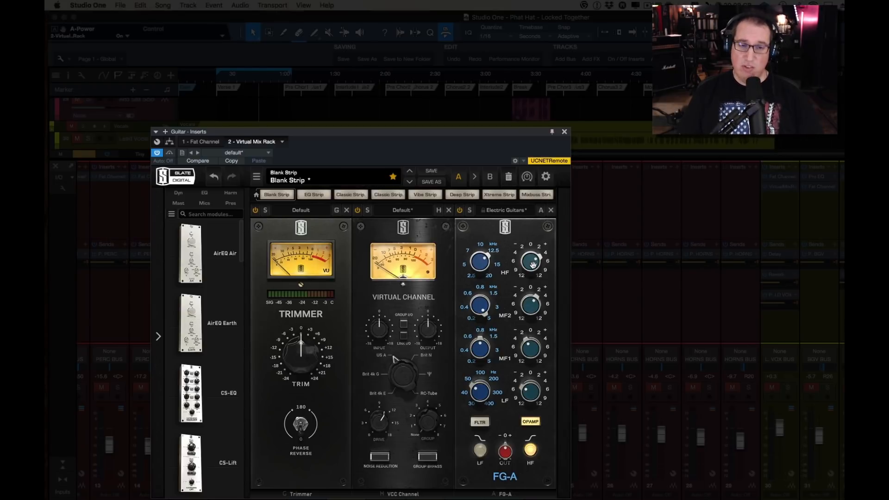
Step: Try the guitar FG-A's HF gain at +8 dB against the bypassed sound, and settle on +6 dB
{"action": "left_click_drag", "start_coordinate": [532, 264], "coordinate": [532, 239]}
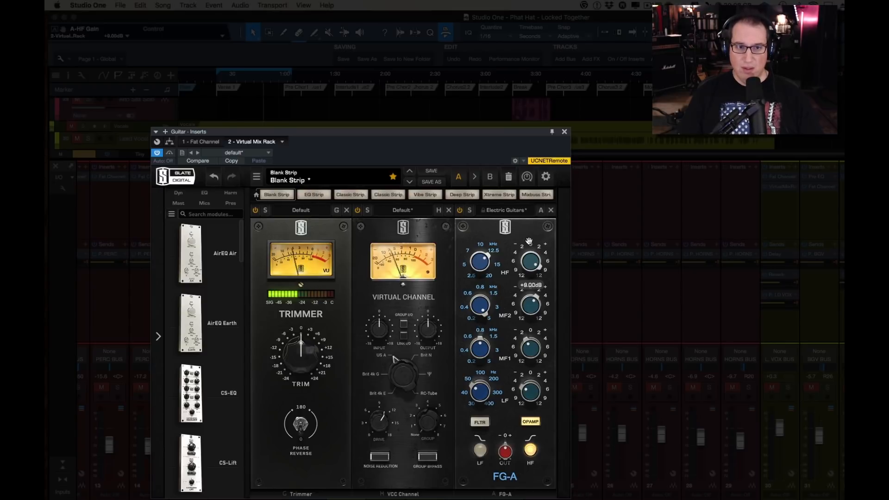
{"action": "left_click", "coordinate": [460, 210]}
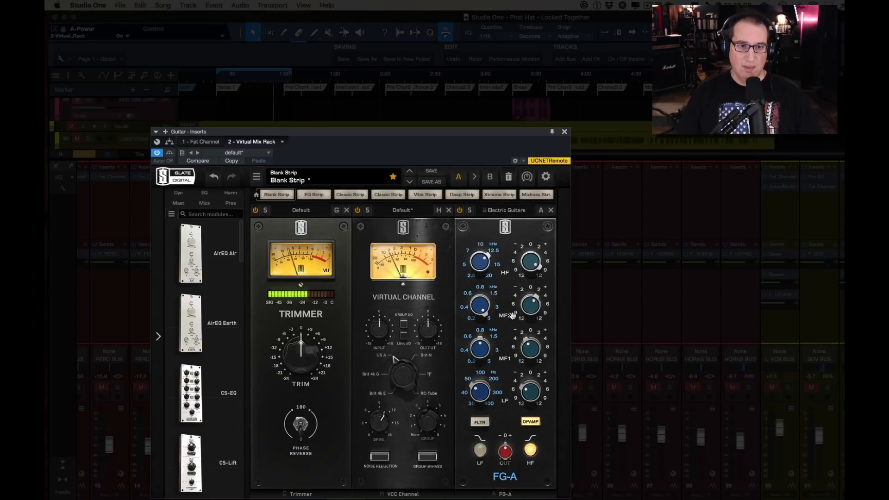
{"action": "left_click", "coordinate": [532, 271]}
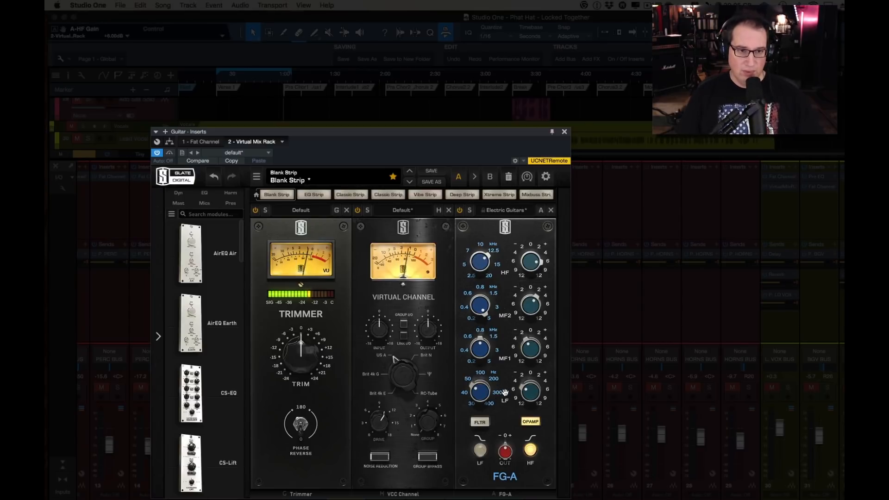
Step: Adjust the guitar FG-A's LF gain and check its MF2 frequency and gain settings
{"action": "key", "text": "space"}
{"action": "left_click", "coordinate": [521, 389]}
{"action": "left_click_drag", "start_coordinate": [522, 388], "coordinate": [523, 364]}
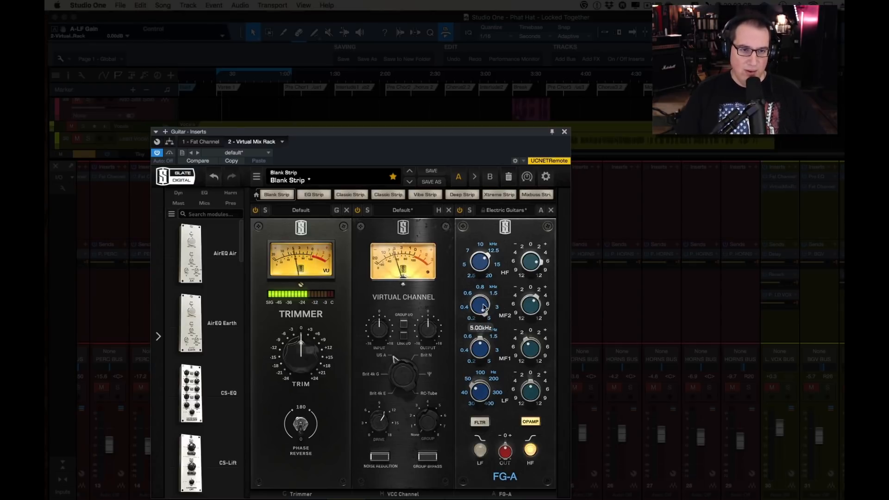
{"action": "mouse_move", "coordinate": [533, 304]}
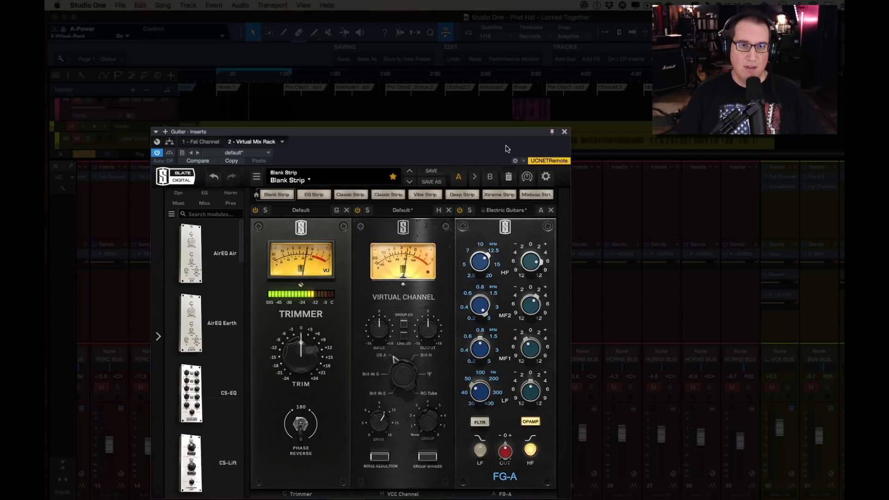
Step: Close the Guitar inserts window and clear all solos
{"action": "left_click", "coordinate": [564, 132]}
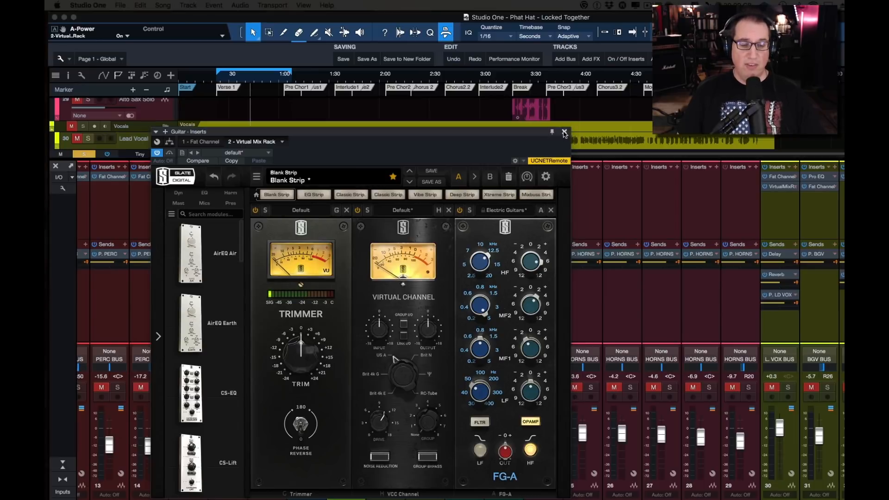
{"action": "left_click", "coordinate": [84, 154]}
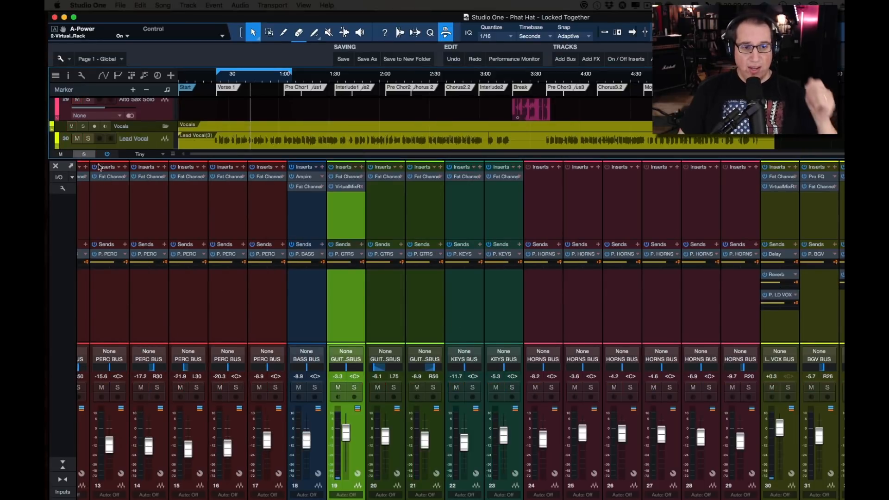
Step: Reopen the Guitar channel's Virtual Mix Rack and adjust the channel's volume fader with the full mix playing
{"action": "left_click", "coordinate": [340, 188]}
{"action": "left_click_drag", "start_coordinate": [377, 134], "coordinate": [378, 144]}
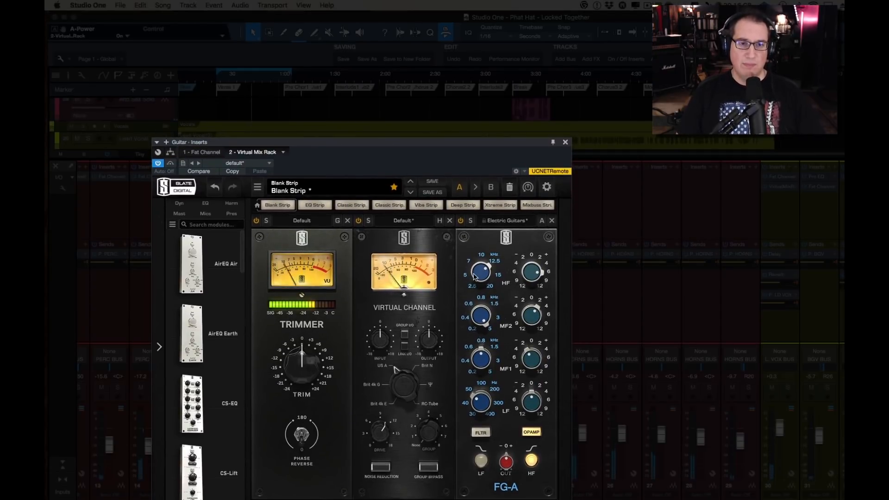
{"action": "left_click_drag", "start_coordinate": [434, 141], "coordinate": [528, 38]}
{"action": "left_click", "coordinate": [345, 432]}
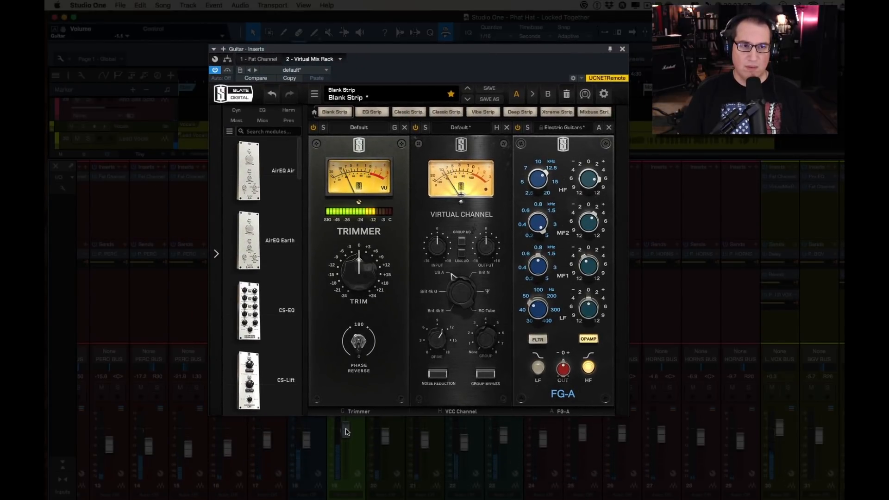
Step: Compare the guitar's FG-A off and on in the full mix, try a higher HF gain against bypass, and return it to +6 dB
{"action": "left_click_drag", "start_coordinate": [355, 55], "coordinate": [315, 79]}
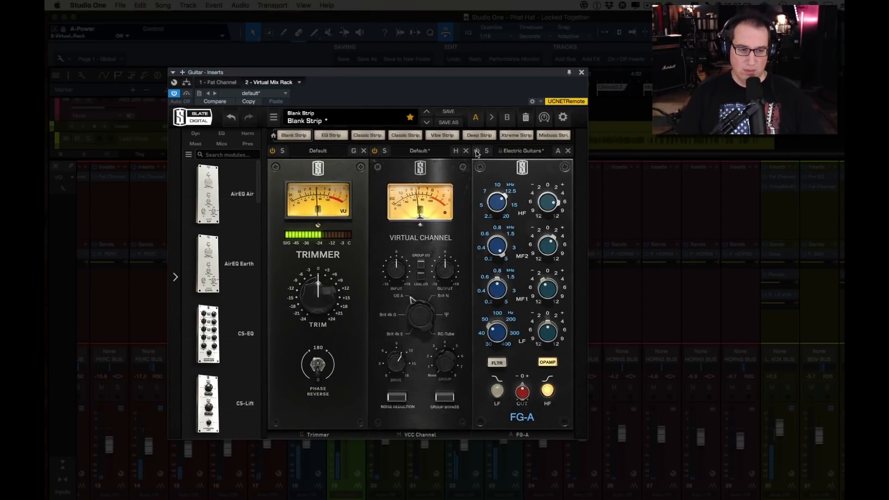
{"action": "left_click_drag", "start_coordinate": [460, 74], "coordinate": [436, 87]}
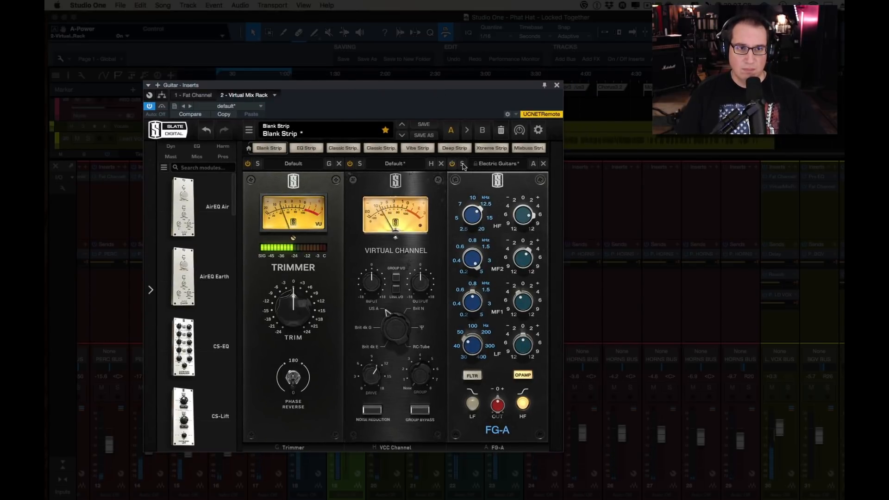
{"action": "mouse_move", "coordinate": [517, 208]}
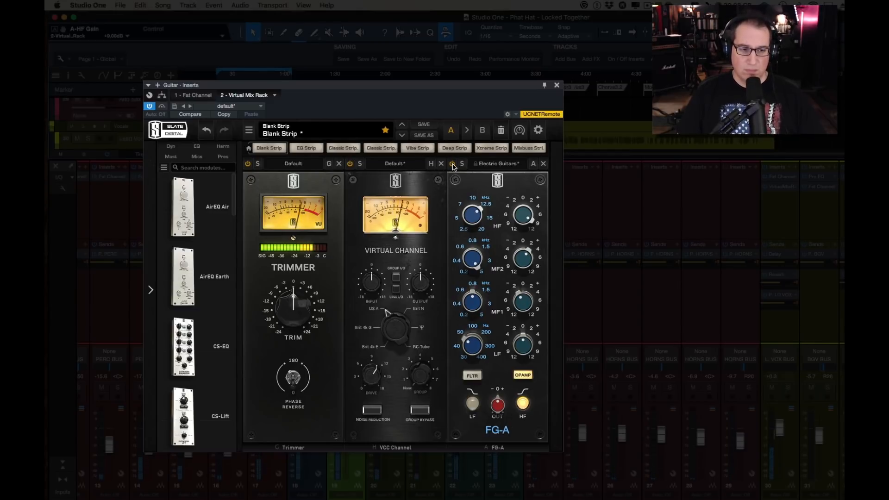
{"action": "left_click", "coordinate": [452, 164]}
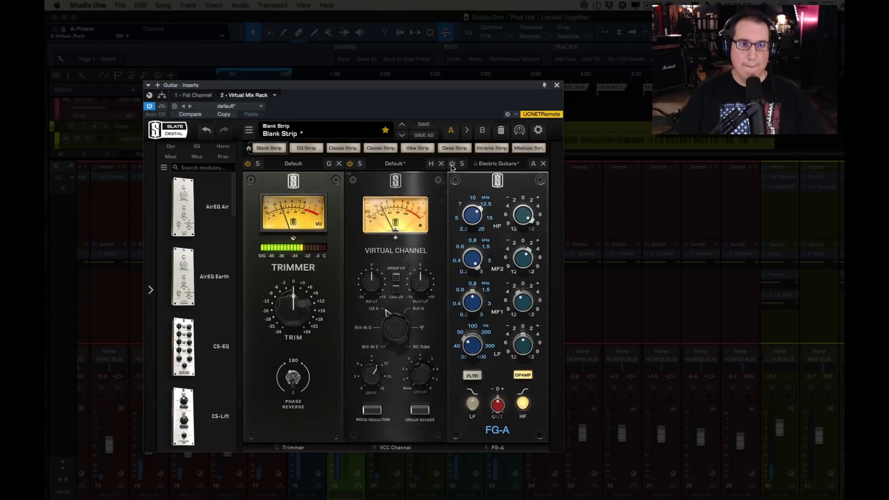
{"action": "left_click", "coordinate": [452, 165]}
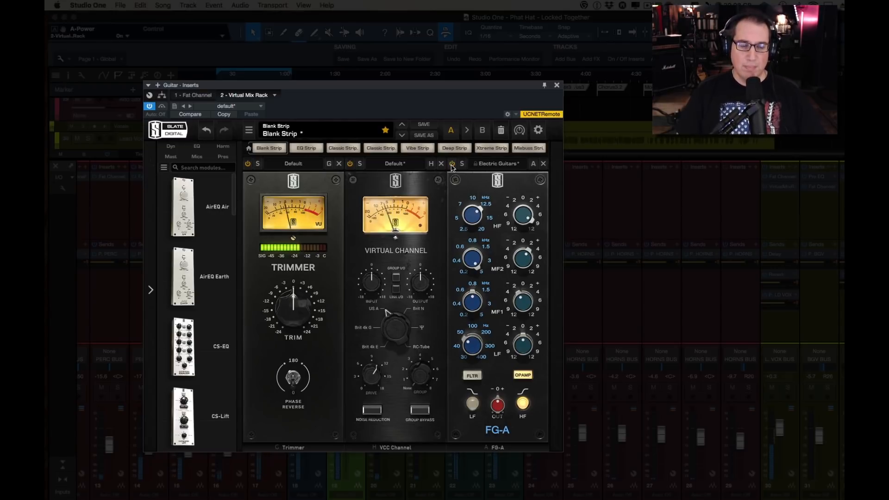
{"action": "mouse_move", "coordinate": [521, 225]}
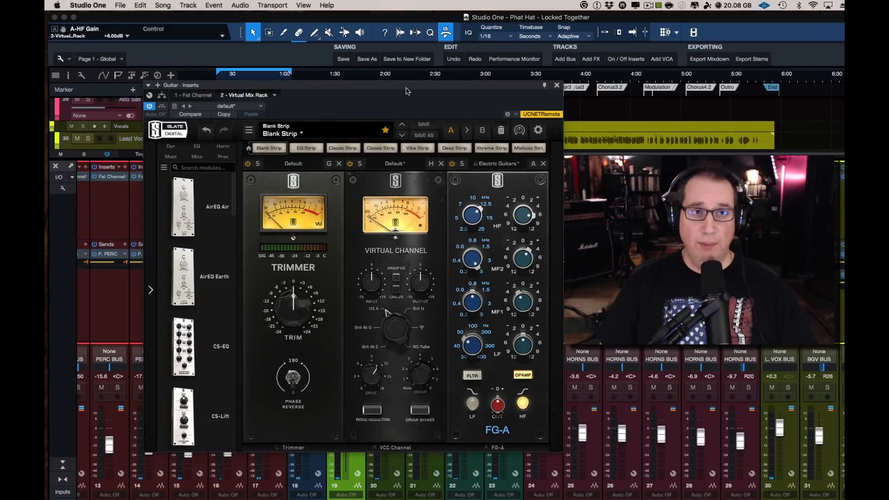
{"action": "left_click_drag", "start_coordinate": [408, 89], "coordinate": [400, 120]}
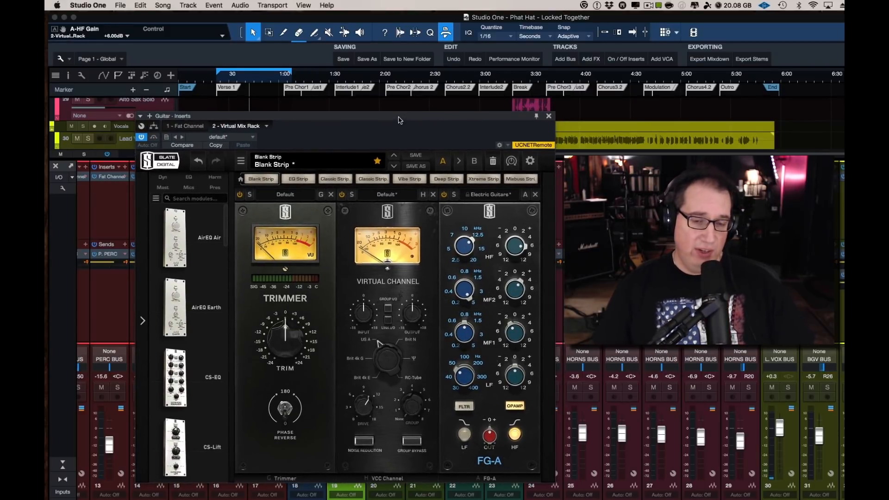
{"action": "left_click_drag", "start_coordinate": [401, 120], "coordinate": [375, 111]}
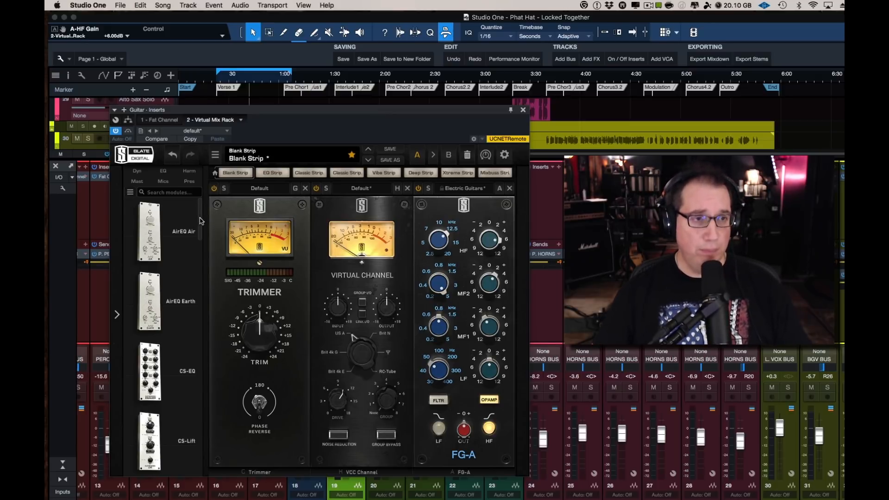
{"action": "mouse_move", "coordinate": [199, 221]}
{"action": "left_mouse_down"}
{"action": "mouse_move", "coordinate": [202, 286]}
{"action": "mouse_move", "coordinate": [201, 207]}
{"action": "left_mouse_up"}
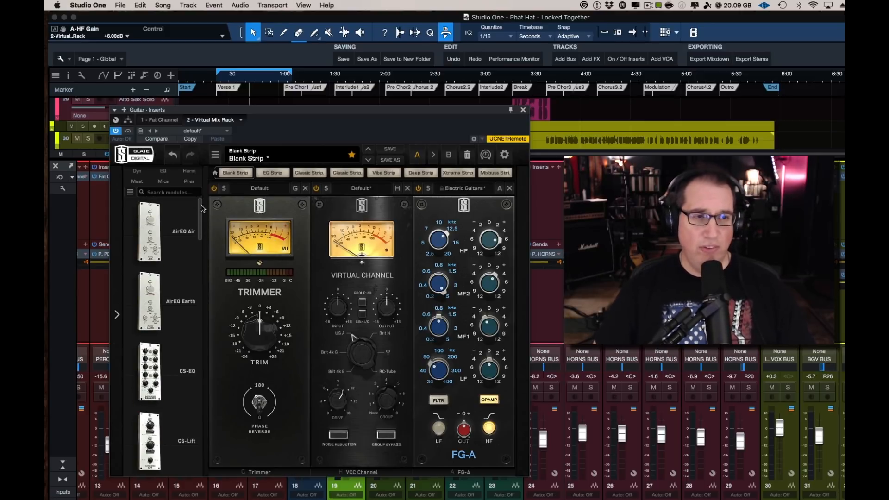